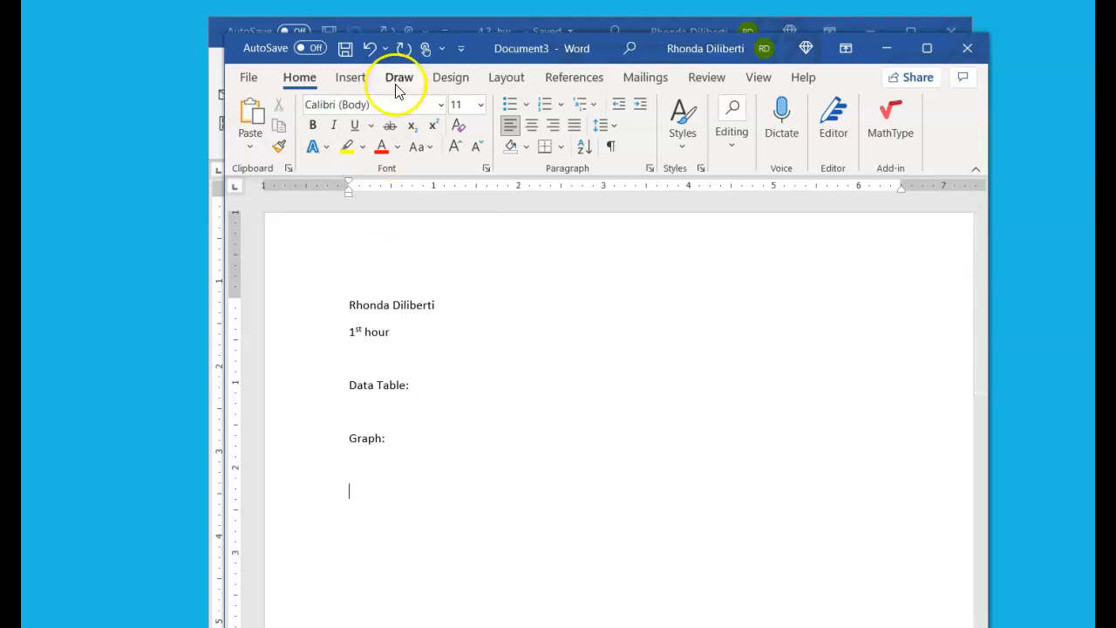
Minimize the new Word document and create a blank workbook in Excel
{"action": "left_click", "coordinate": [350, 410]}
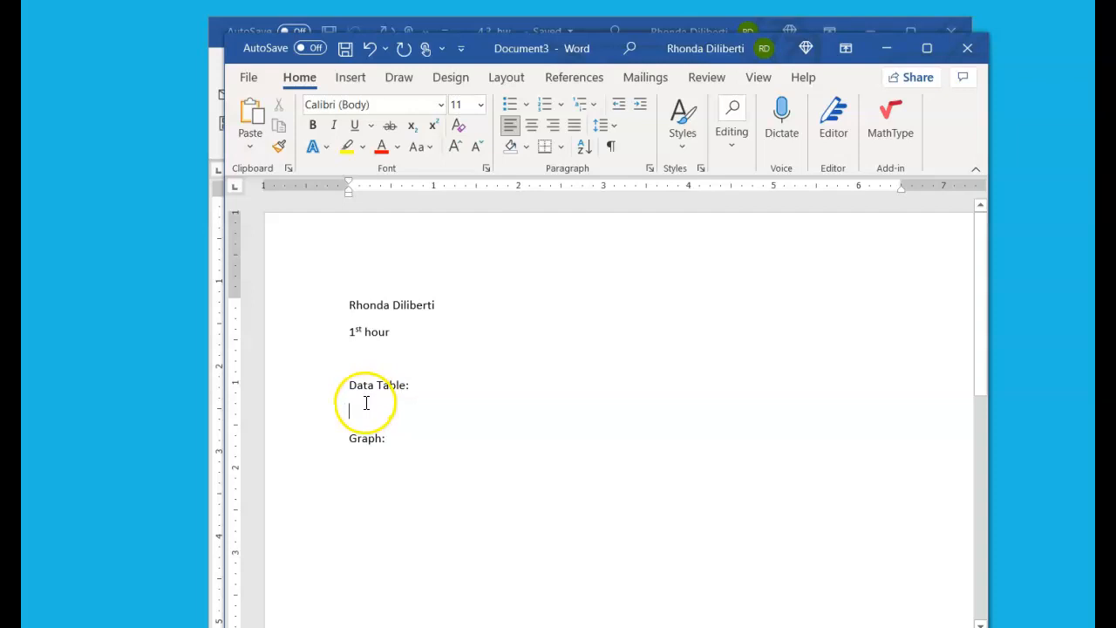
{"action": "left_click", "coordinate": [882, 49]}
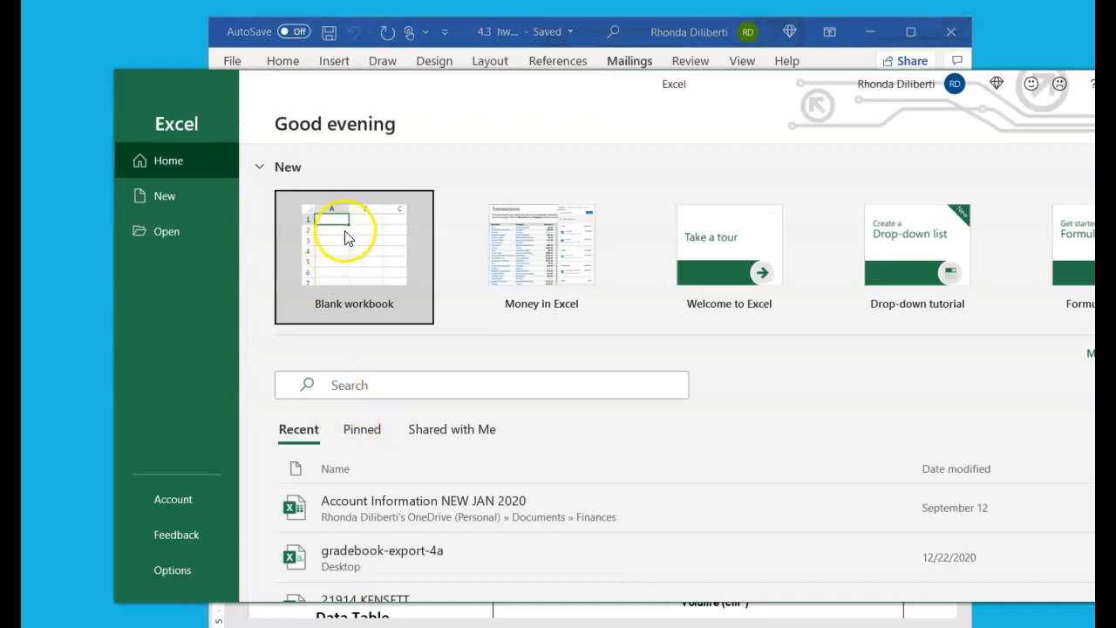
{"action": "left_click", "coordinate": [343, 241]}
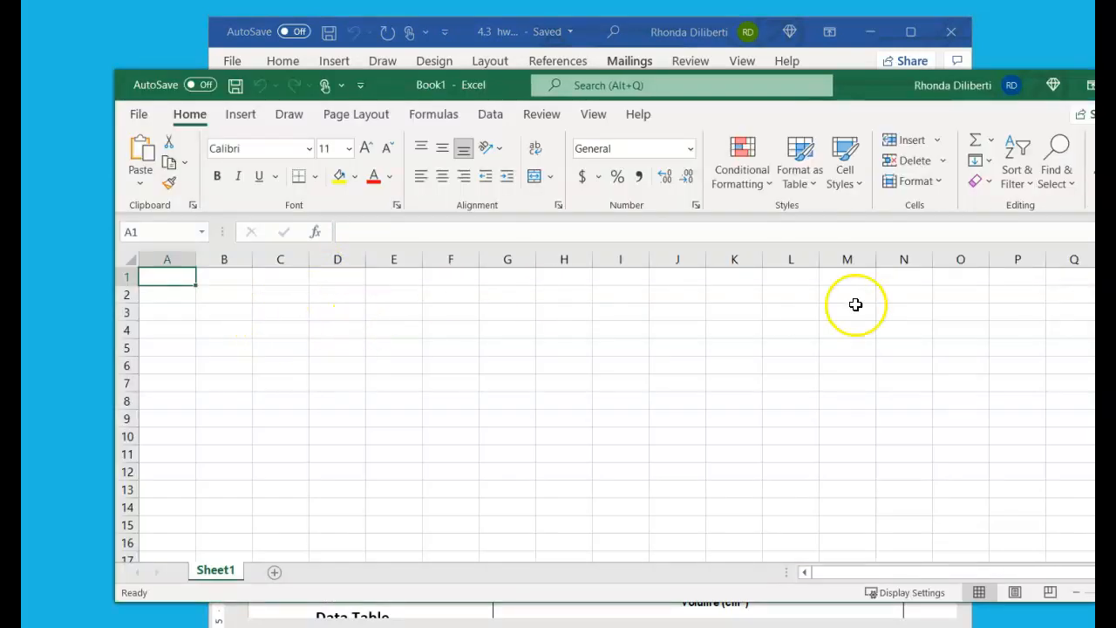
Narrow the workbook window and move the Word homework handout beside it so both are visible
{"action": "left_click_drag", "start_coordinate": [1095, 349], "coordinate": [594, 345]}
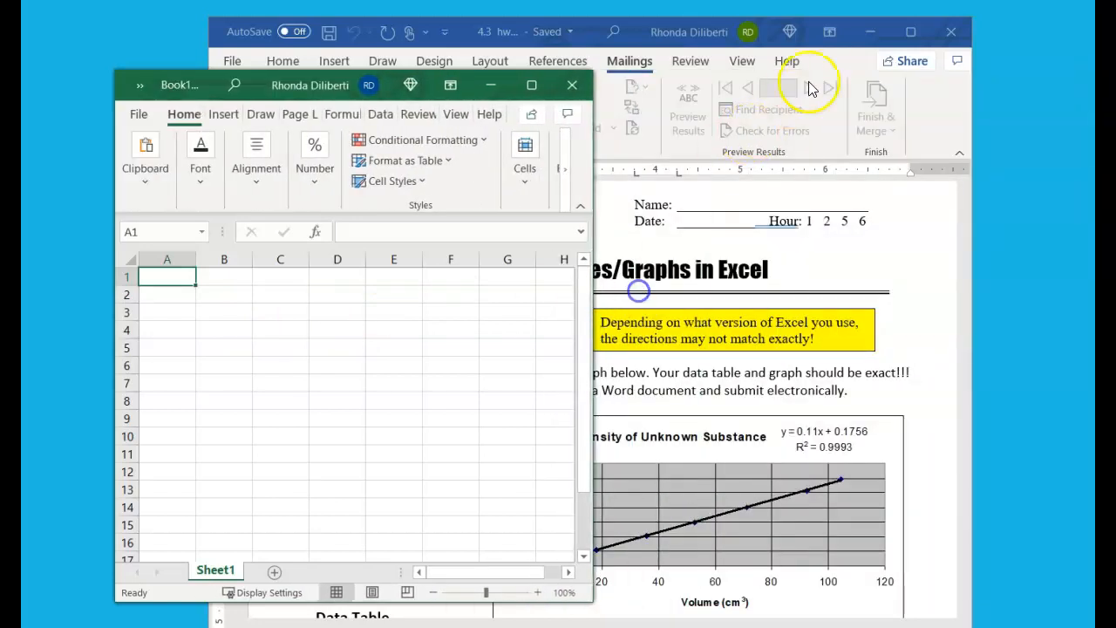
{"action": "left_click_drag", "start_coordinate": [563, 29], "coordinate": [967, 0]}
{"action": "left_click_drag", "start_coordinate": [813, 3], "coordinate": [813, 0]}
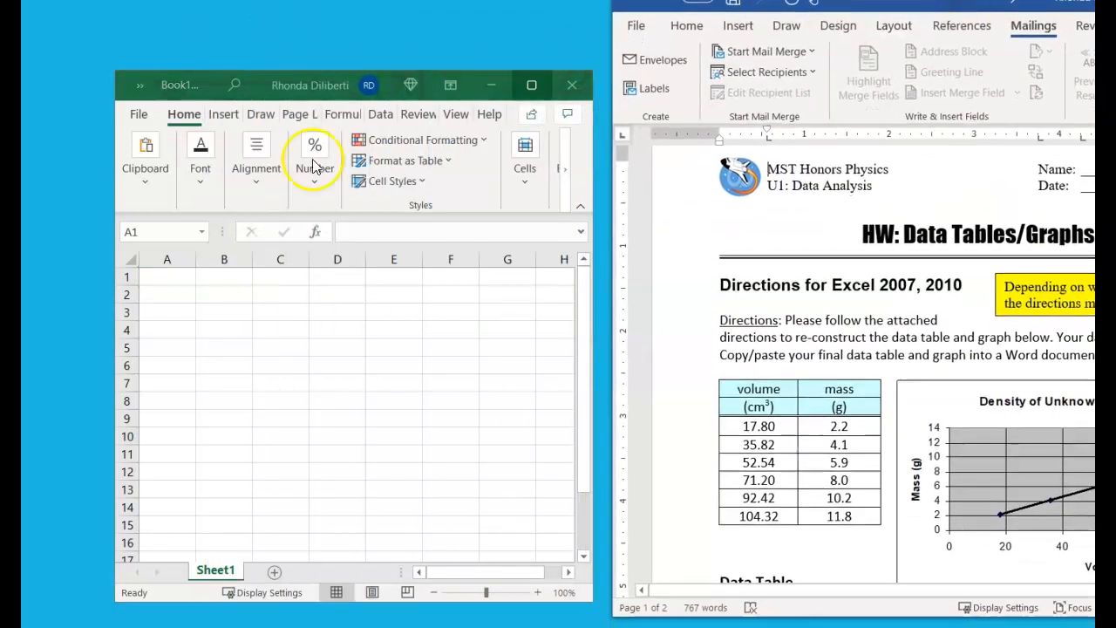
Paste the volume and mass data table, including the cm3 and g units, starting at cell A1
{"action": "left_click", "coordinate": [164, 275]}
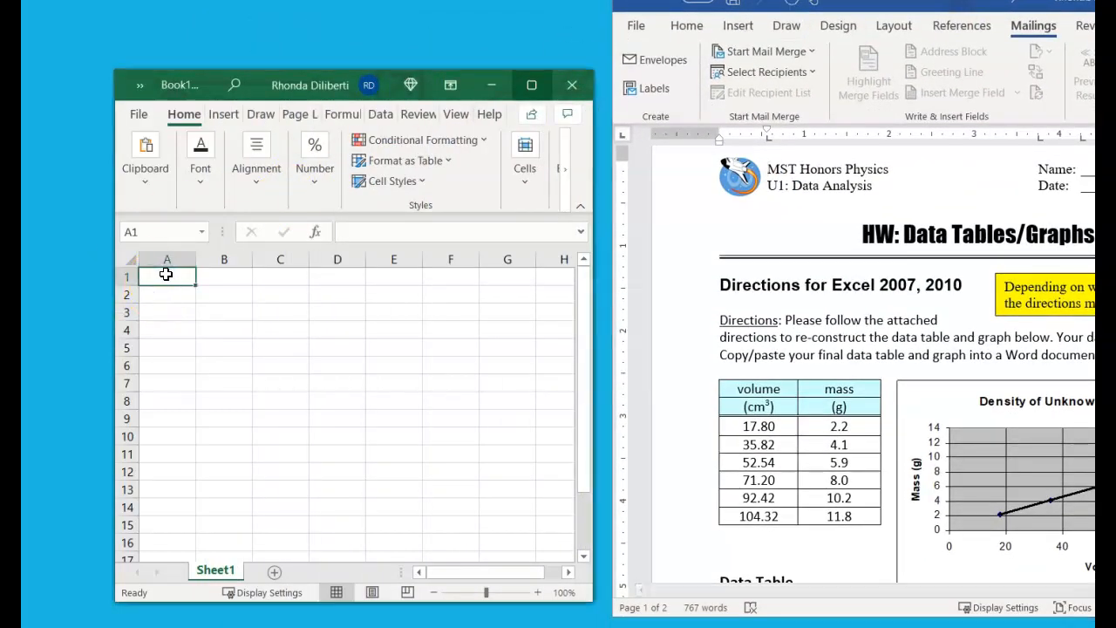
{"action": "type", "text": "volume\tmass cm3\tg 17.8\t2.2 35.82\t4.1 52.54\t5.9 71.2\t8 92.42\t10.2 104.32\t11.8"}
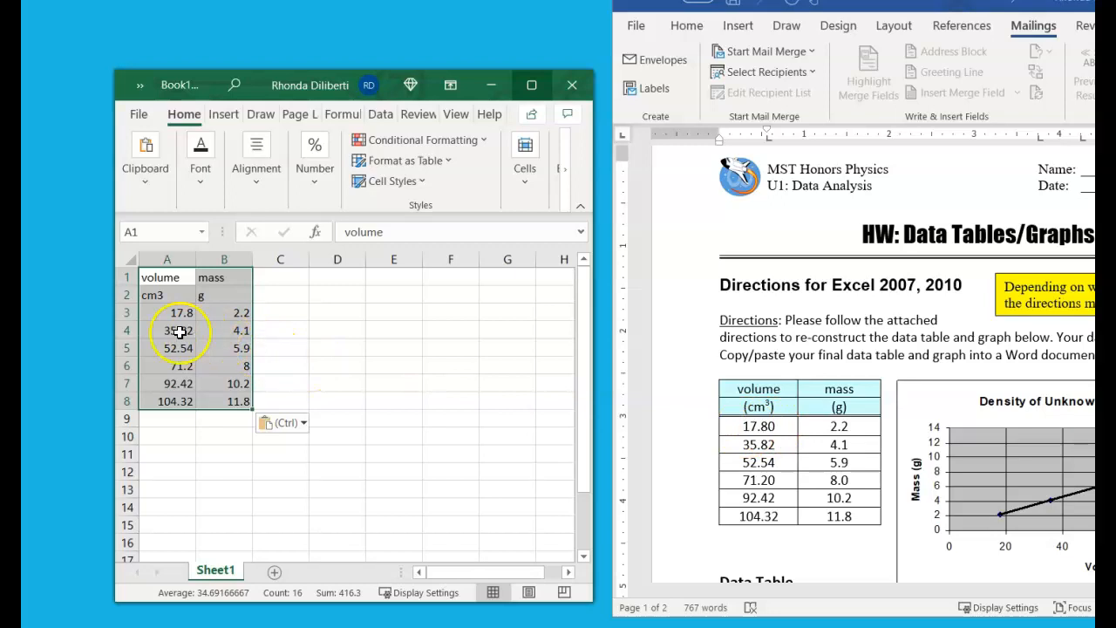
Re-enter the first volume value in cell A3 as 17.80
{"action": "left_click", "coordinate": [155, 315]}
{"action": "type", "text": "1"}
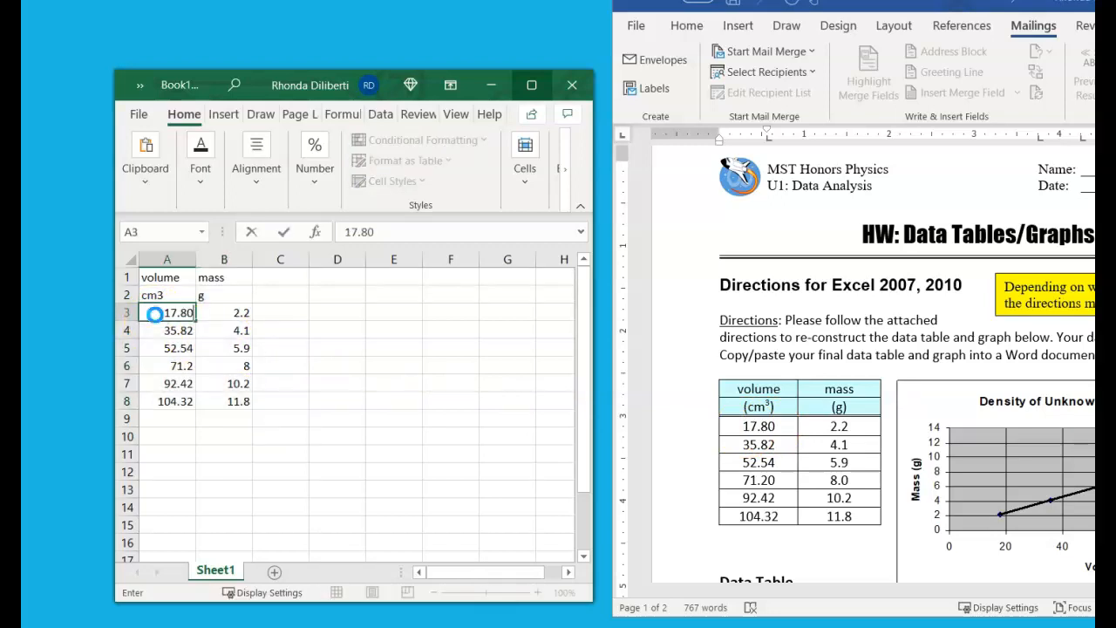
{"action": "type", "text": "7.80"}
{"action": "key", "text": "Return"}
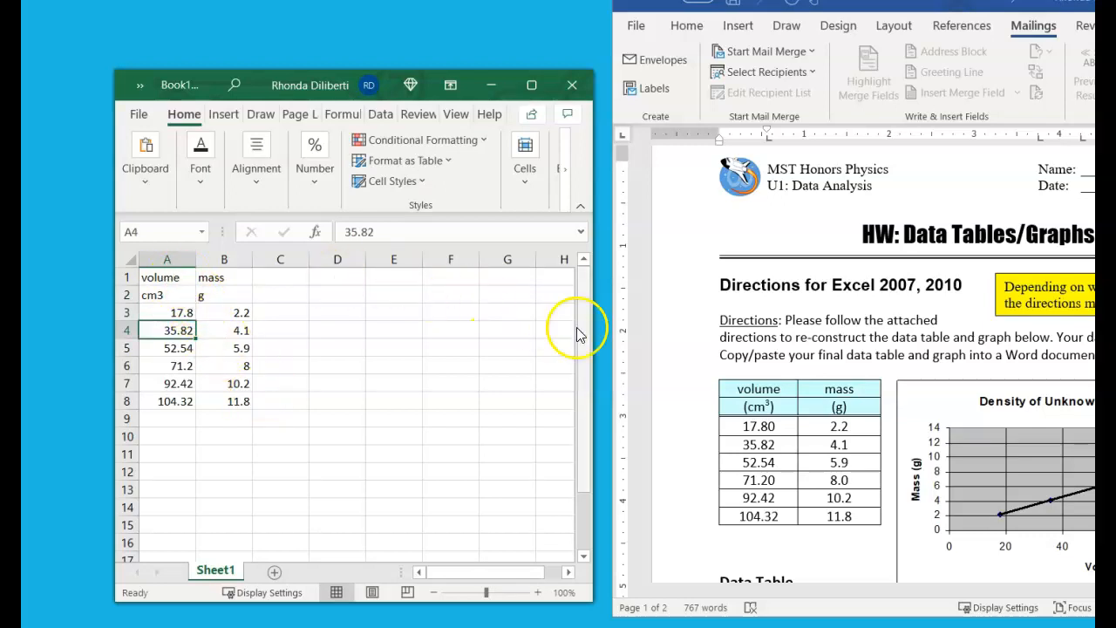
Widen the workbook window and center the contents of A1:B8 both horizontally and vertically
{"action": "left_click_drag", "start_coordinate": [595, 334], "coordinate": [1072, 259]}
{"action": "left_click_drag", "start_coordinate": [166, 277], "coordinate": [220, 402]}
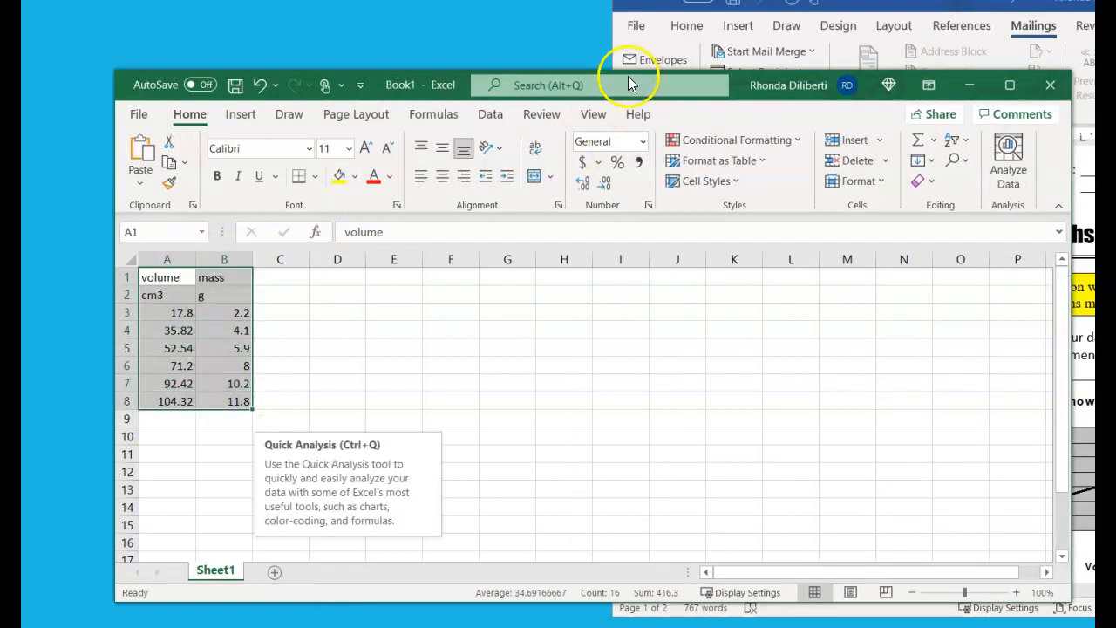
{"action": "left_click", "coordinate": [442, 177]}
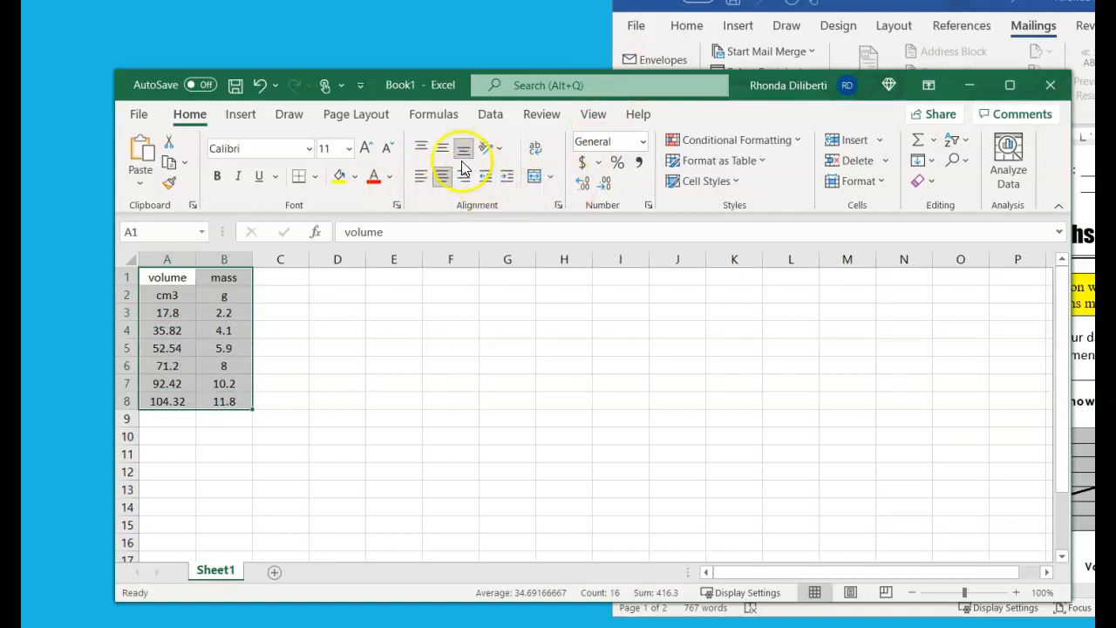
{"action": "left_click", "coordinate": [443, 151]}
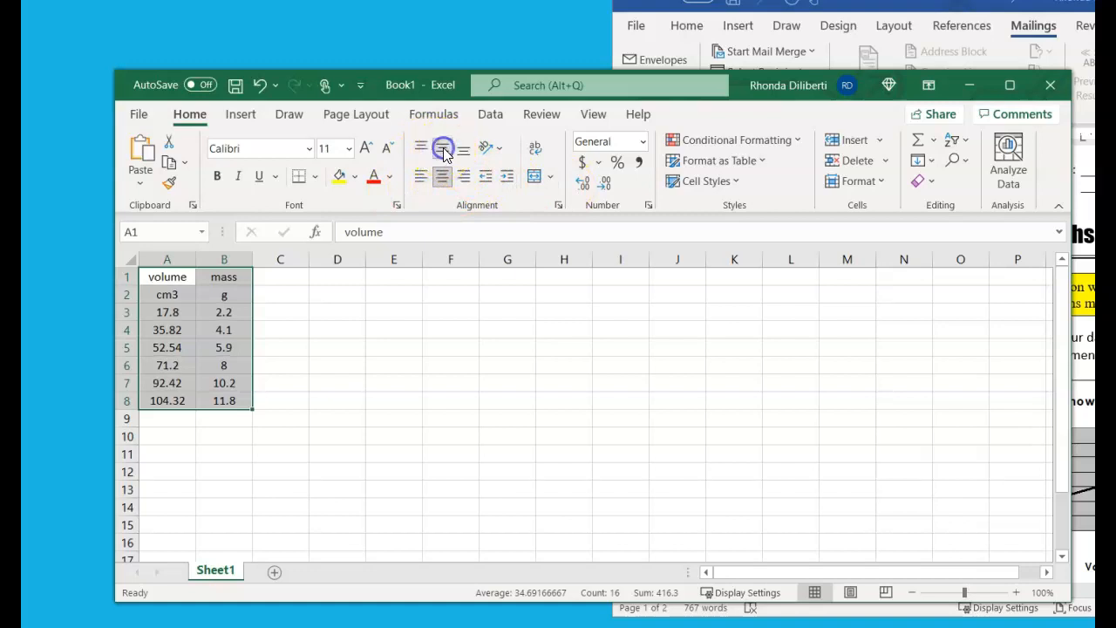
{"action": "left_click", "coordinate": [274, 349]}
Format the volume values in A3:A8 as Number with 2 decimal places
{"action": "left_click_drag", "start_coordinate": [150, 312], "coordinate": [147, 404]}
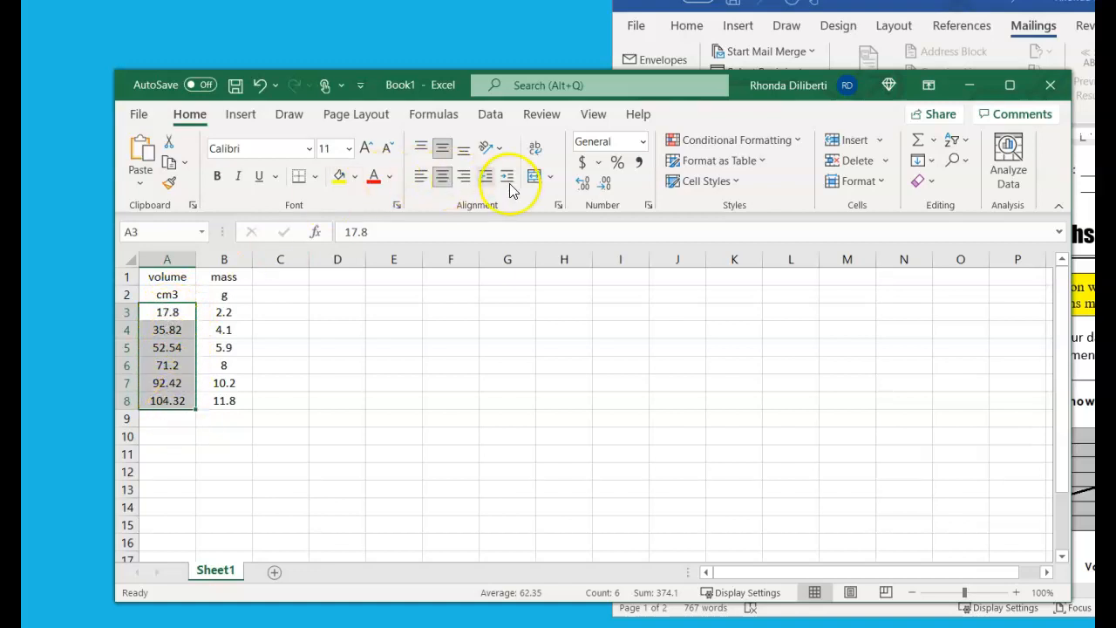
{"action": "left_click", "coordinate": [650, 206]}
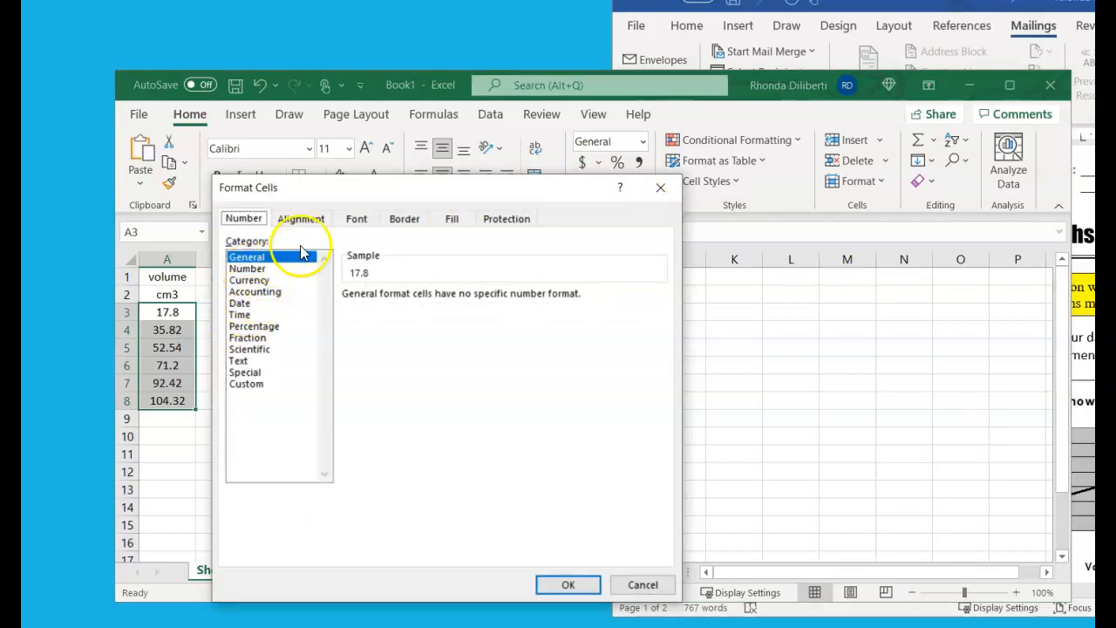
{"action": "left_click", "coordinate": [246, 270]}
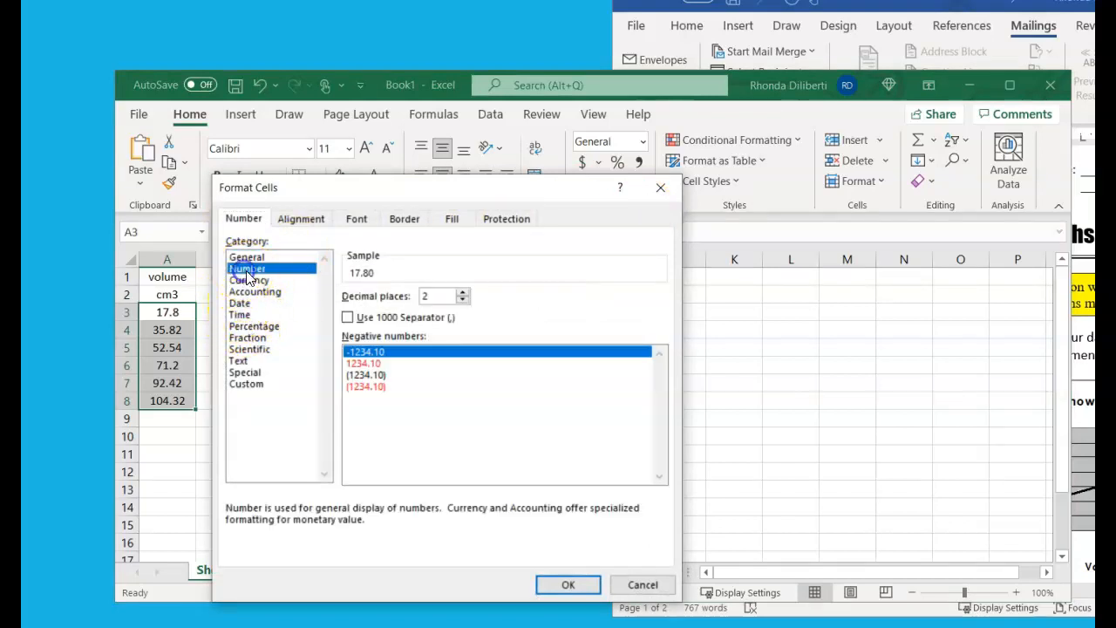
{"action": "left_click", "coordinate": [563, 586]}
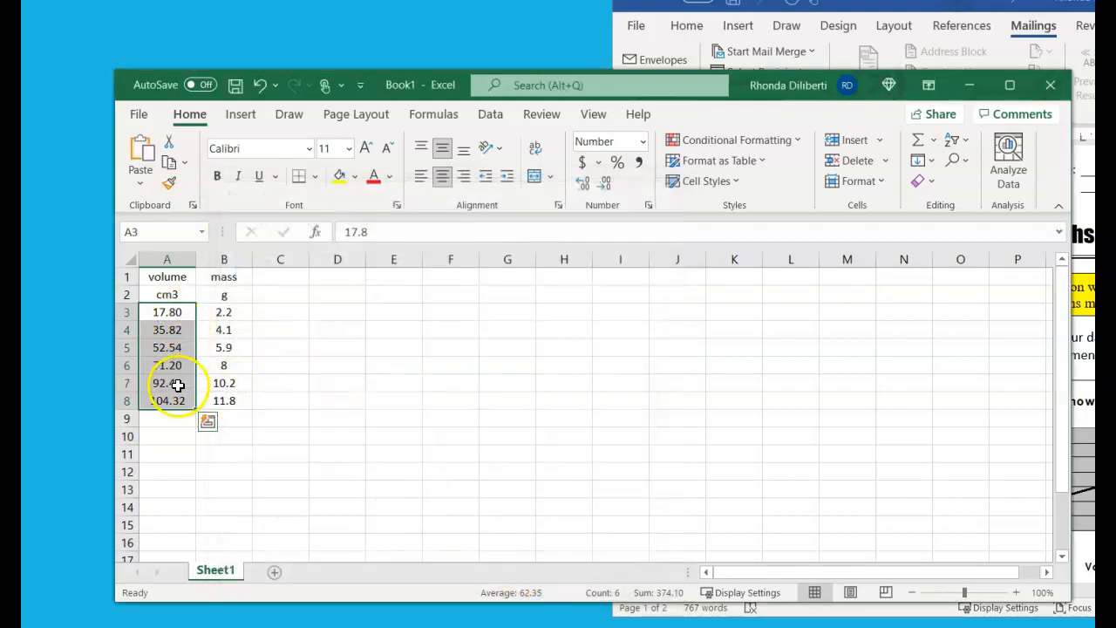
Format the mass values in B3:B8 as Number with 1 decimal place
{"action": "left_click_drag", "start_coordinate": [225, 311], "coordinate": [217, 398]}
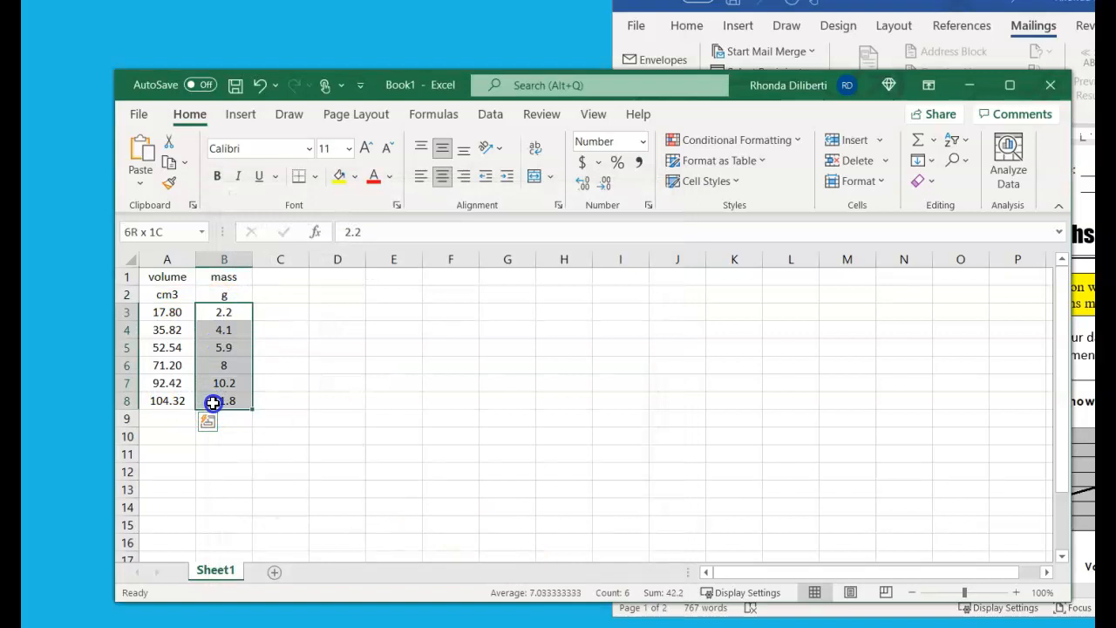
{"action": "left_click", "coordinate": [649, 207]}
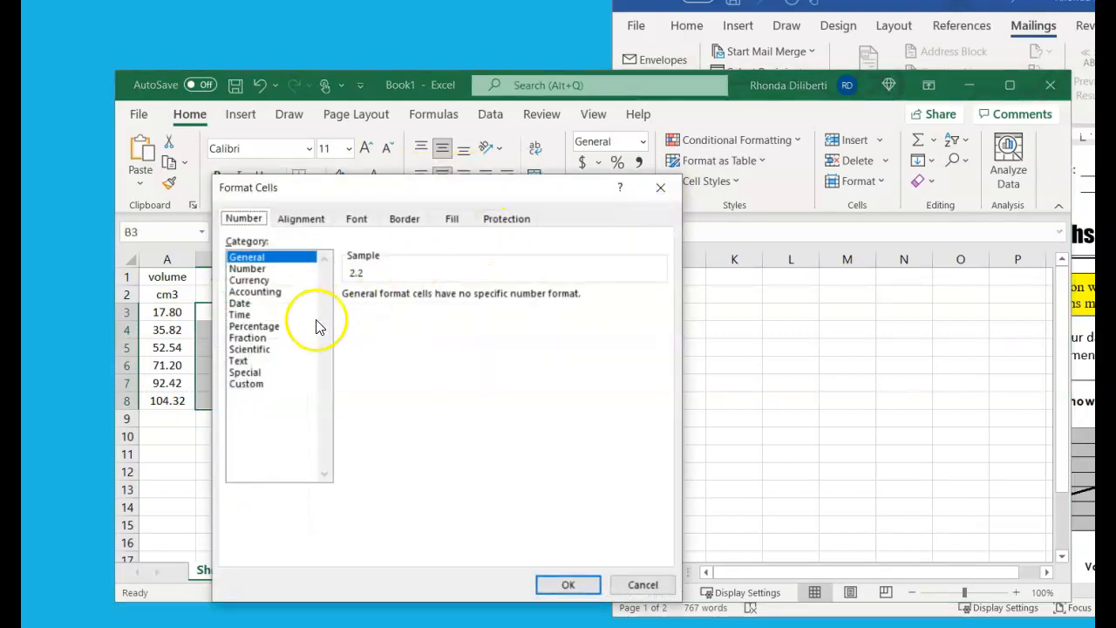
{"action": "left_click", "coordinate": [245, 270]}
{"action": "left_click", "coordinate": [463, 300]}
{"action": "left_click", "coordinate": [568, 584]}
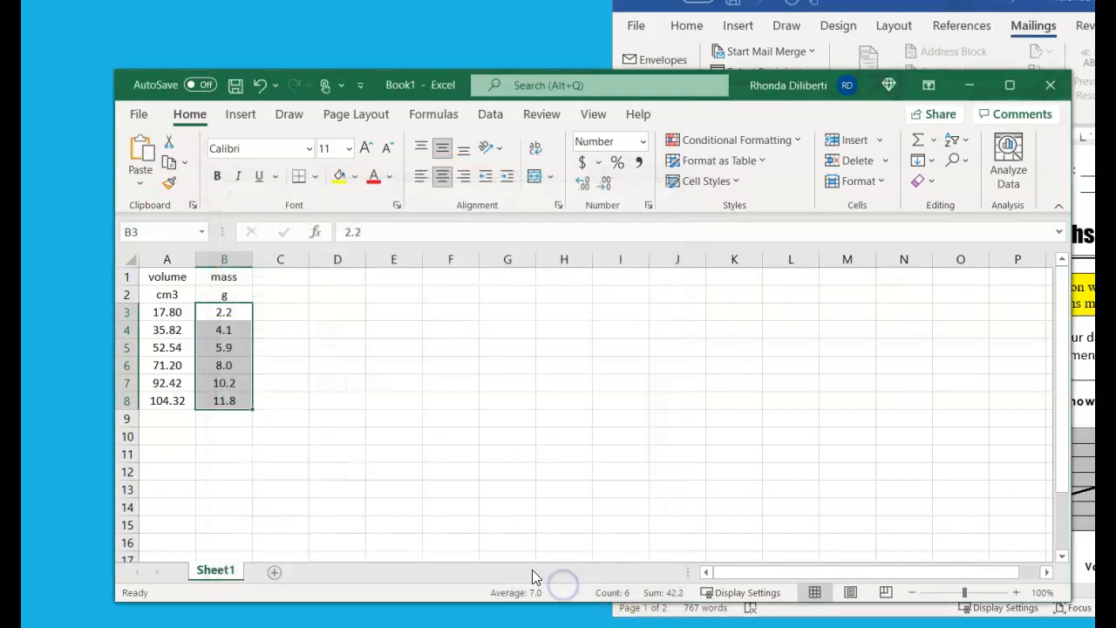
{"action": "left_click", "coordinate": [376, 475]}
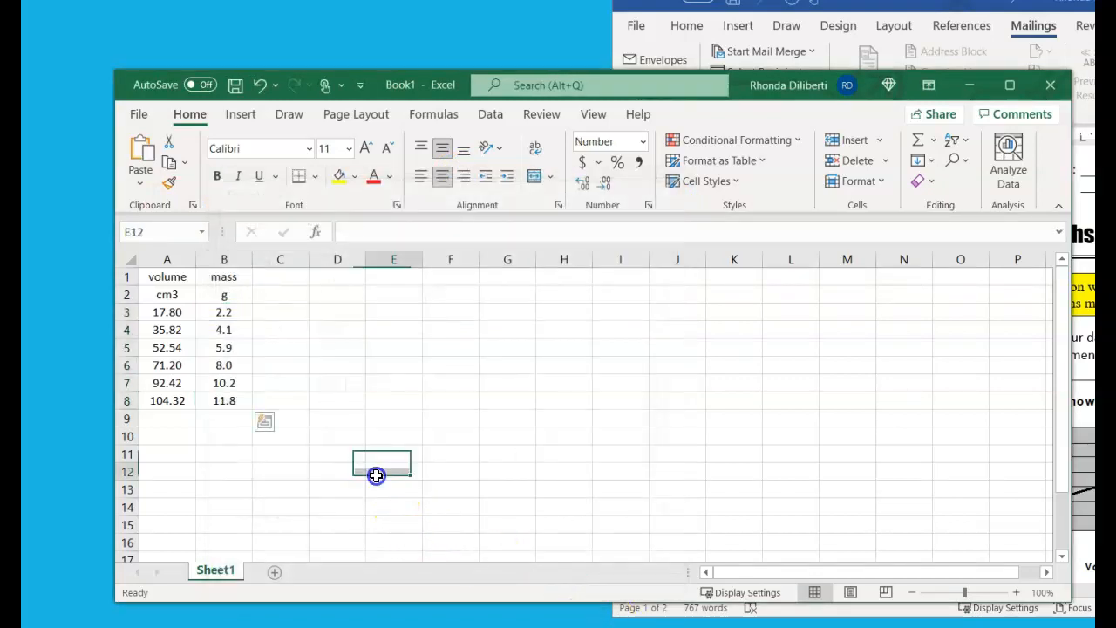
Put the units in parentheses, entering (cm3) in A2 and (g) in B2
{"action": "left_click", "coordinate": [163, 297]}
{"action": "double_click", "coordinate": [349, 232]}
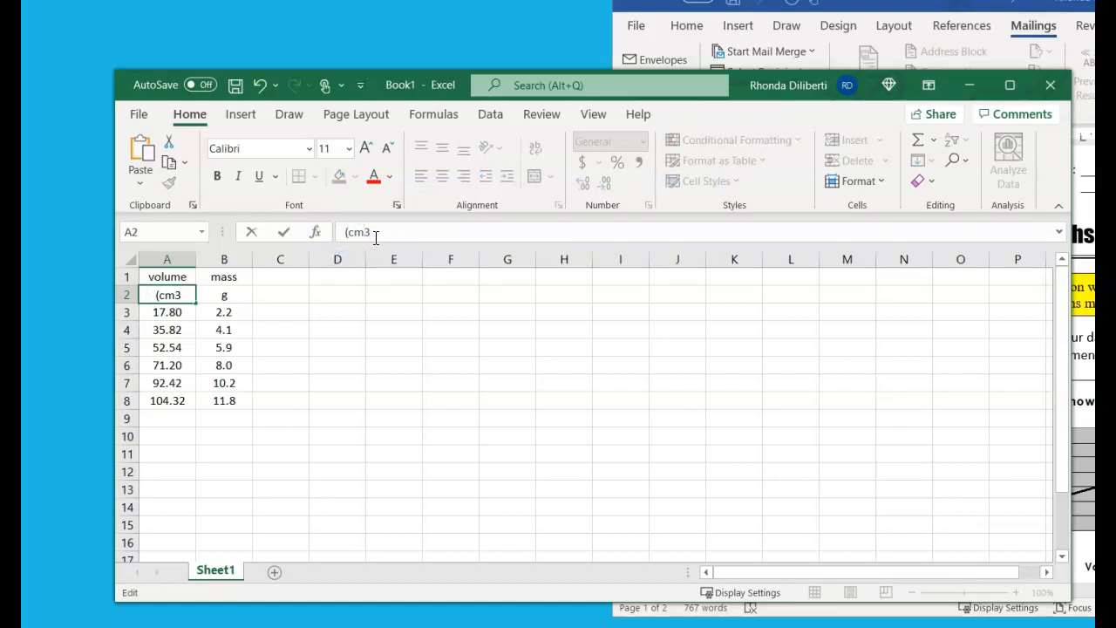
{"action": "left_click", "coordinate": [225, 296]}
{"action": "type", "text": "(g"}
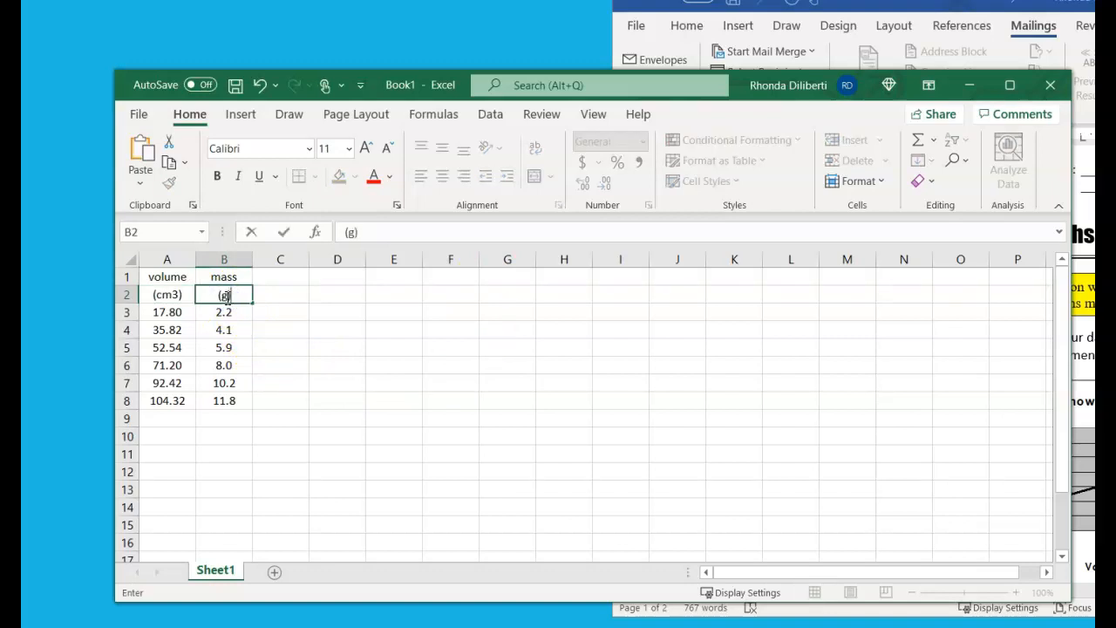
{"action": "key", "text": "Return"}
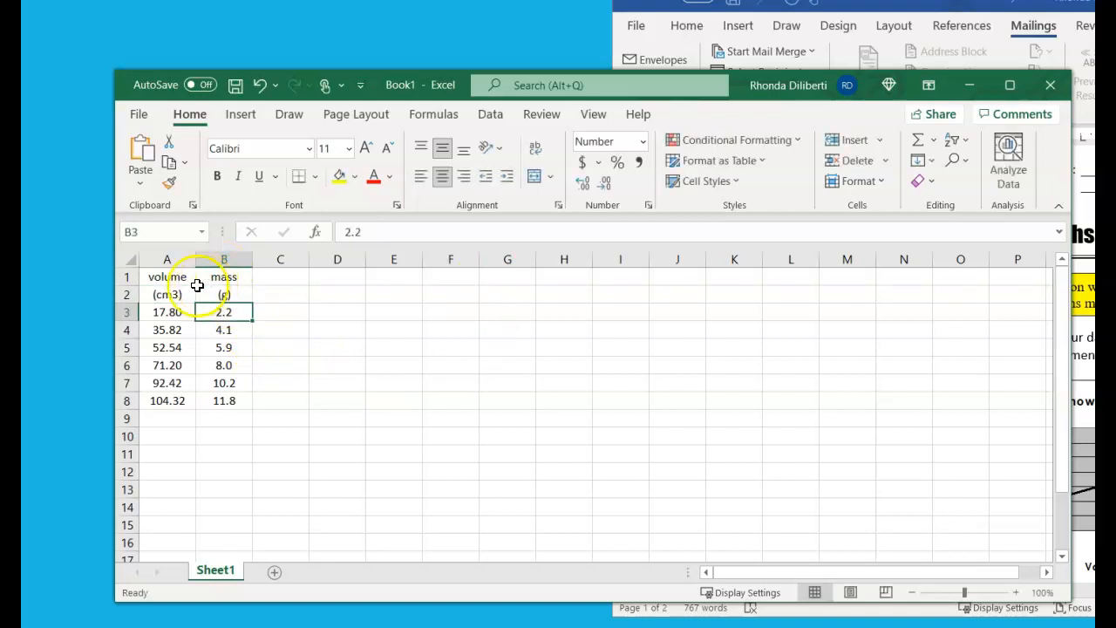
Fill the header cells A1:B2 with a light blue theme color
{"action": "left_click_drag", "start_coordinate": [166, 277], "coordinate": [238, 298]}
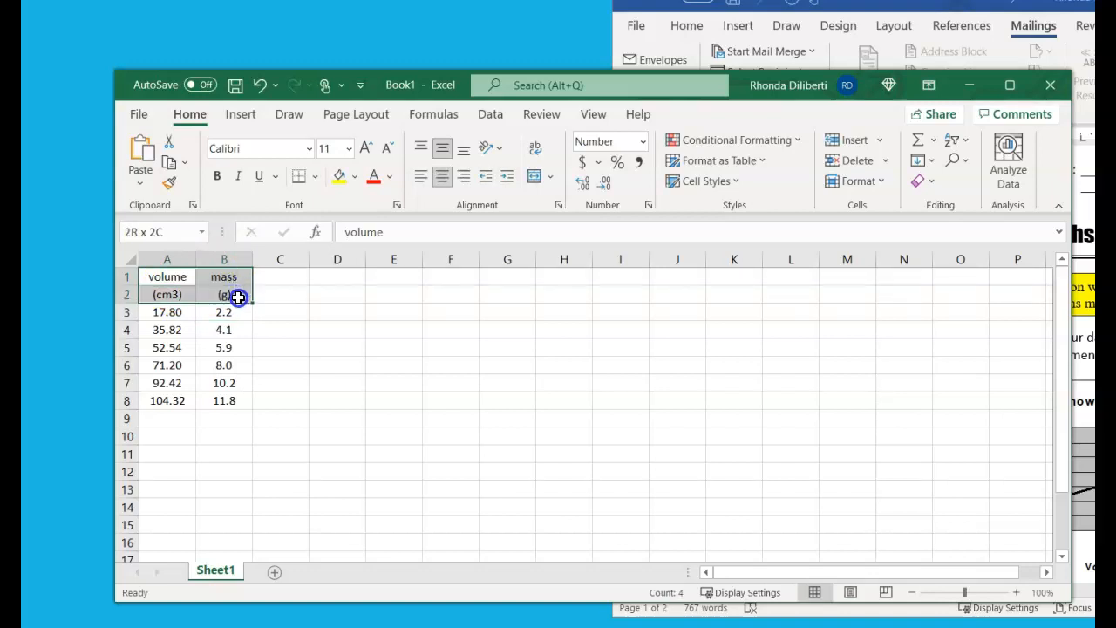
{"action": "left_click_drag", "start_coordinate": [238, 297], "coordinate": [238, 297]}
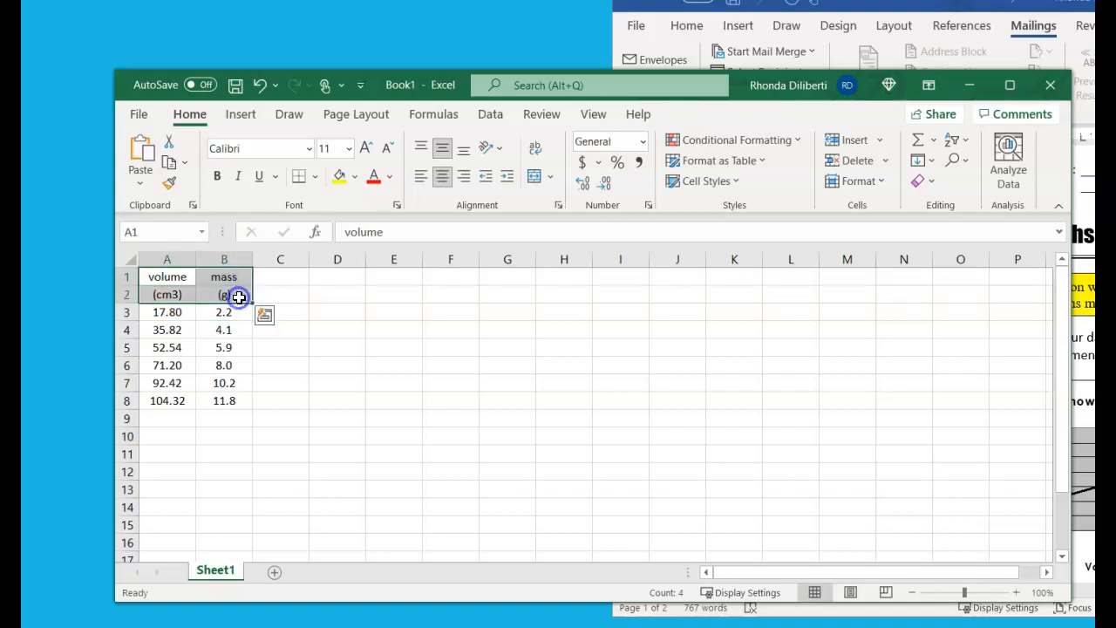
{"action": "left_click", "coordinate": [356, 177]}
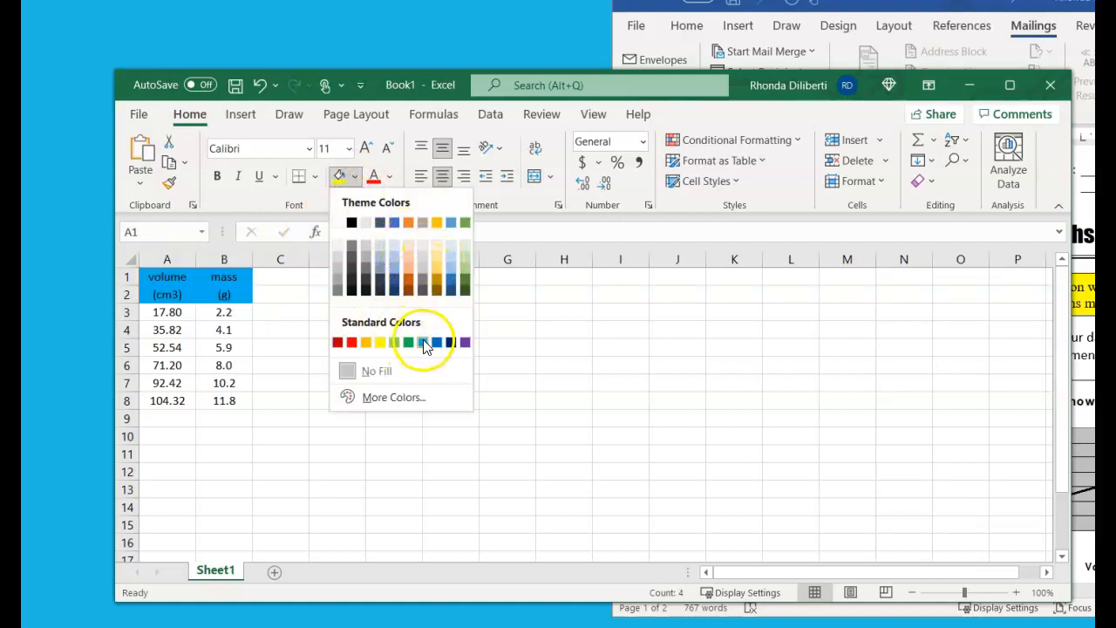
{"action": "left_click", "coordinate": [449, 253]}
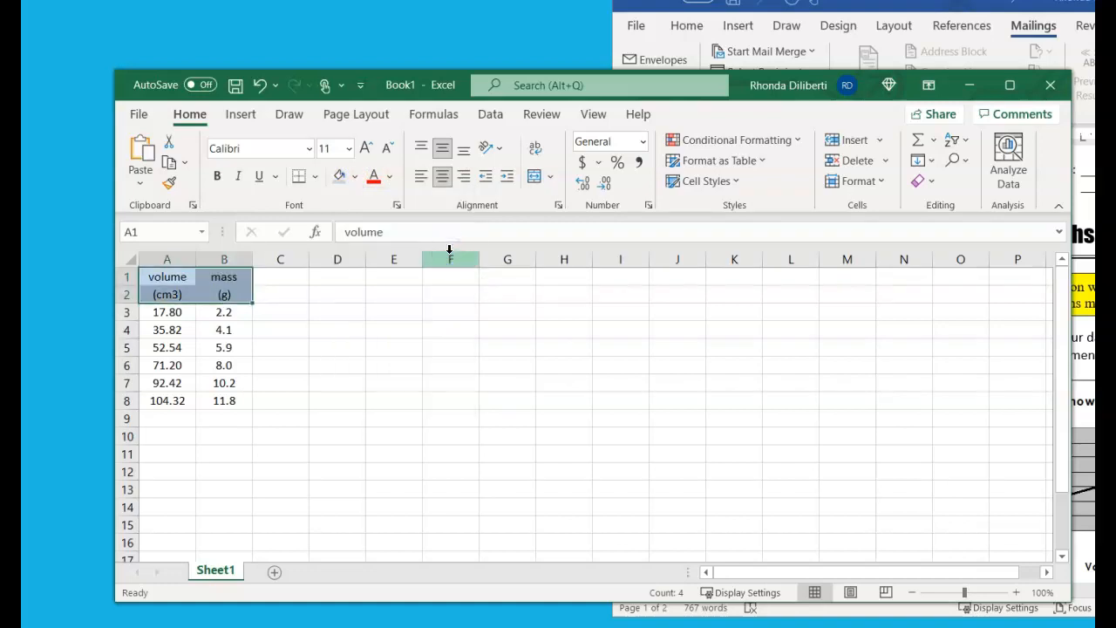
{"action": "left_click", "coordinate": [324, 381]}
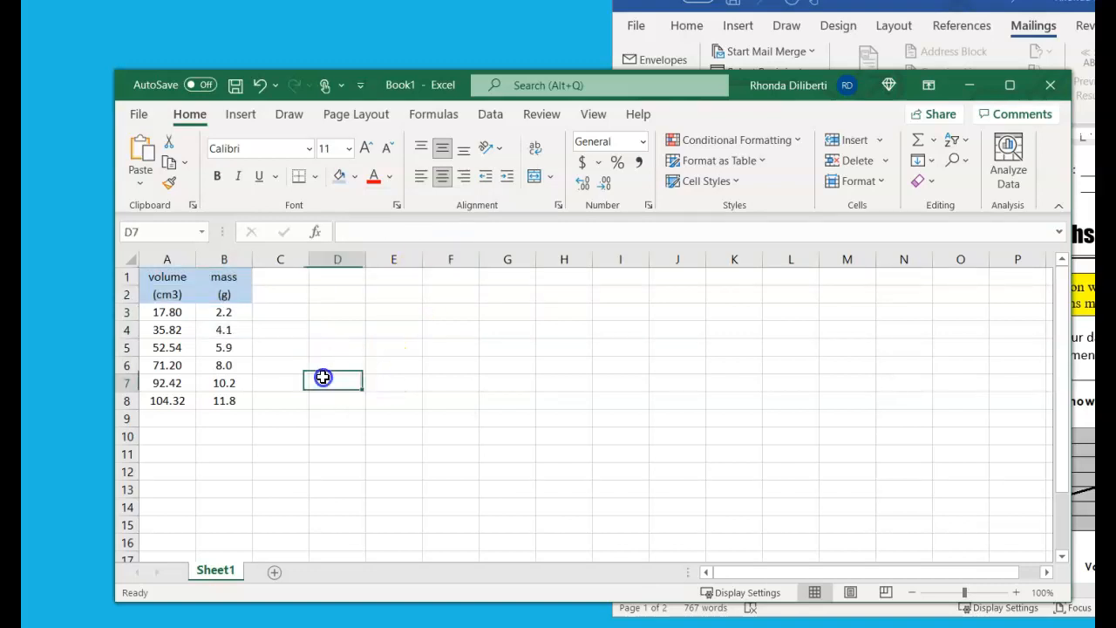
Apply All Borders to the whole data table in A1:B8
{"action": "left_click_drag", "start_coordinate": [175, 276], "coordinate": [224, 397]}
{"action": "left_click", "coordinate": [299, 379]}
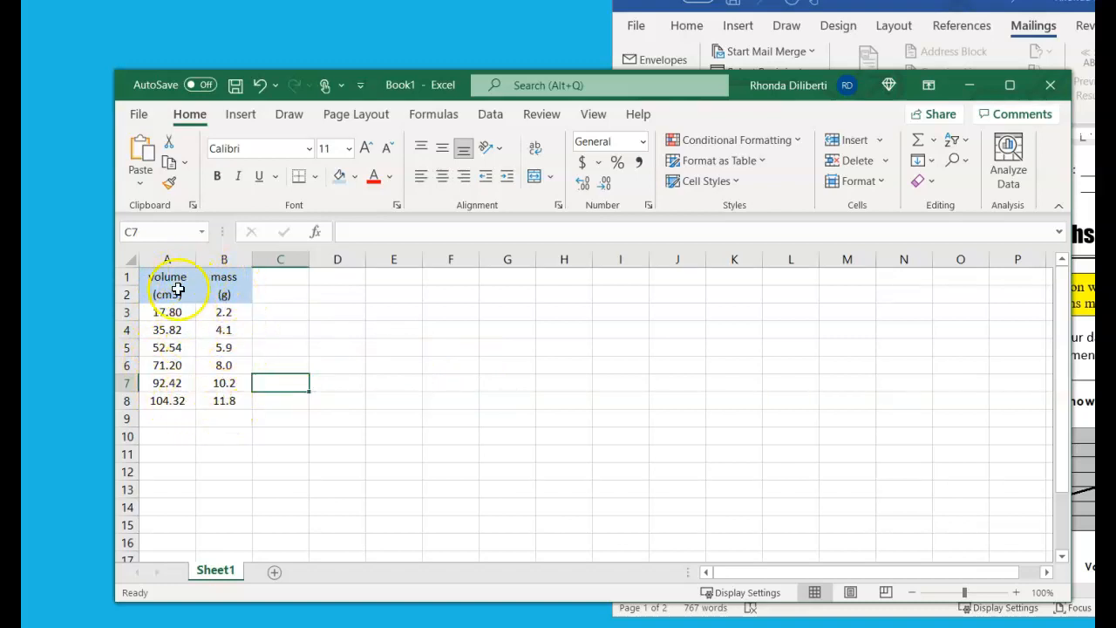
{"action": "left_click_drag", "start_coordinate": [177, 276], "coordinate": [217, 396]}
{"action": "key", "text": "ctrl+c"}
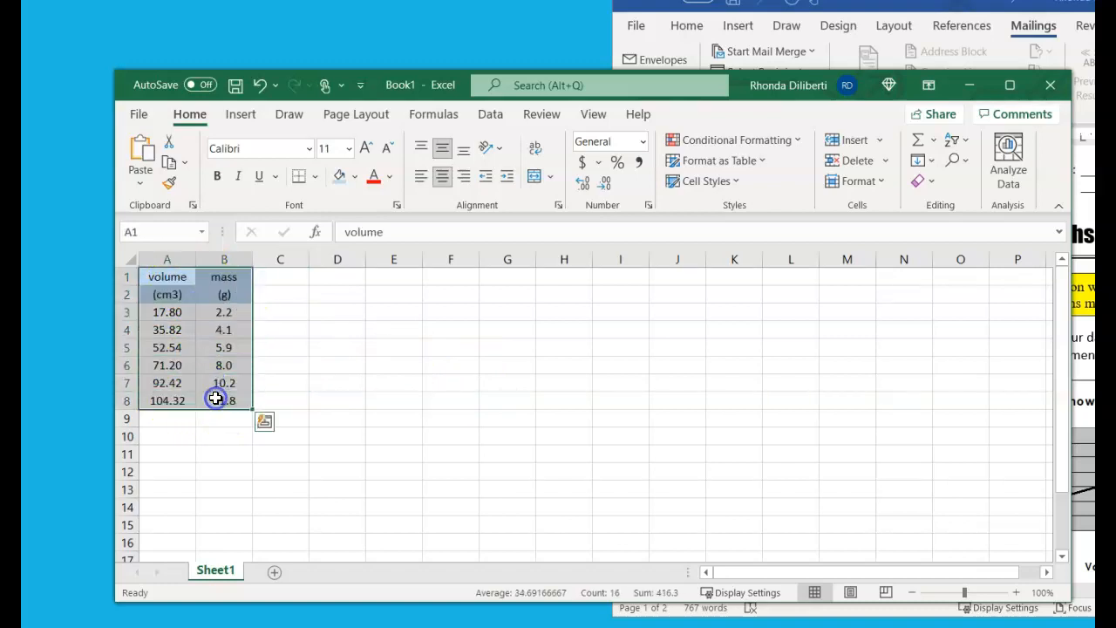
{"action": "left_click", "coordinate": [315, 177]}
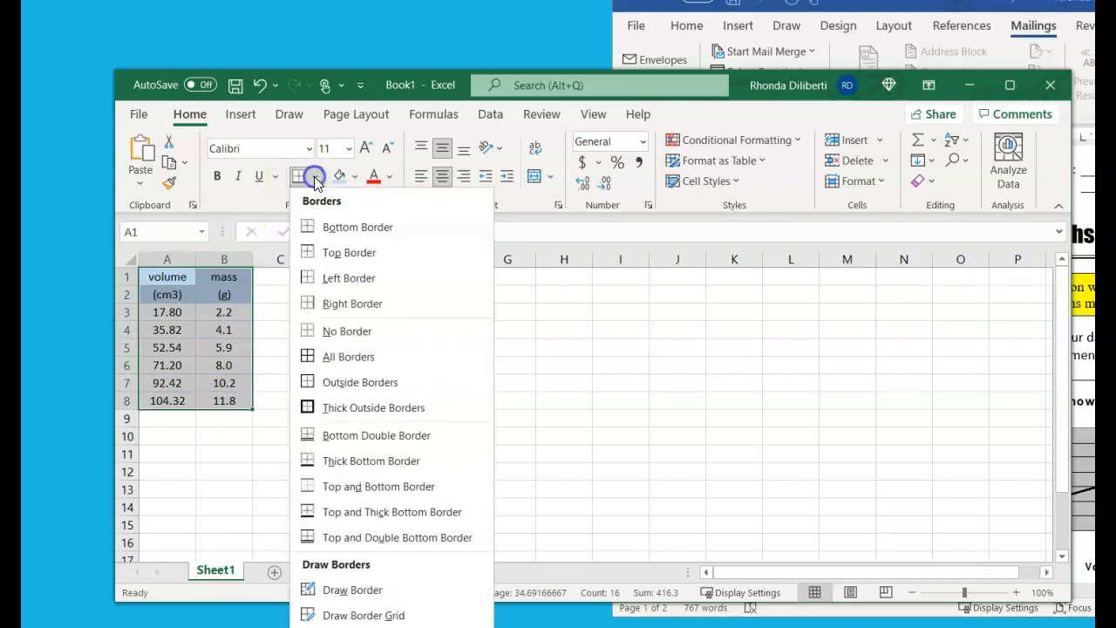
{"action": "left_click", "coordinate": [348, 358]}
{"action": "left_click", "coordinate": [287, 348]}
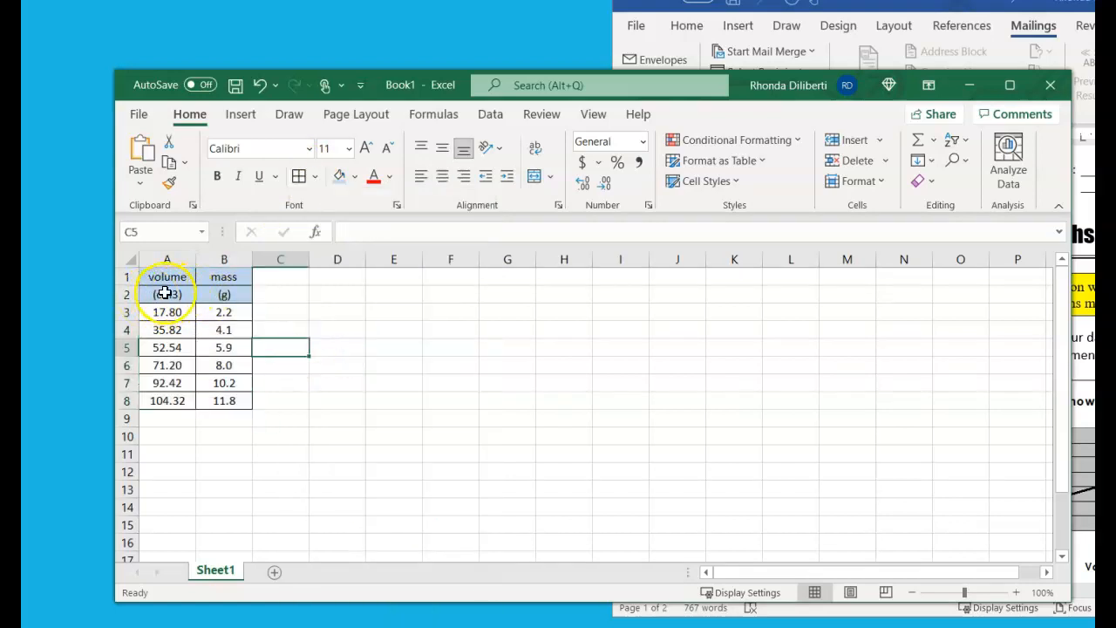
Add a Bottom Double Border beneath the units row, A2:B2
{"action": "left_click_drag", "start_coordinate": [165, 297], "coordinate": [206, 296]}
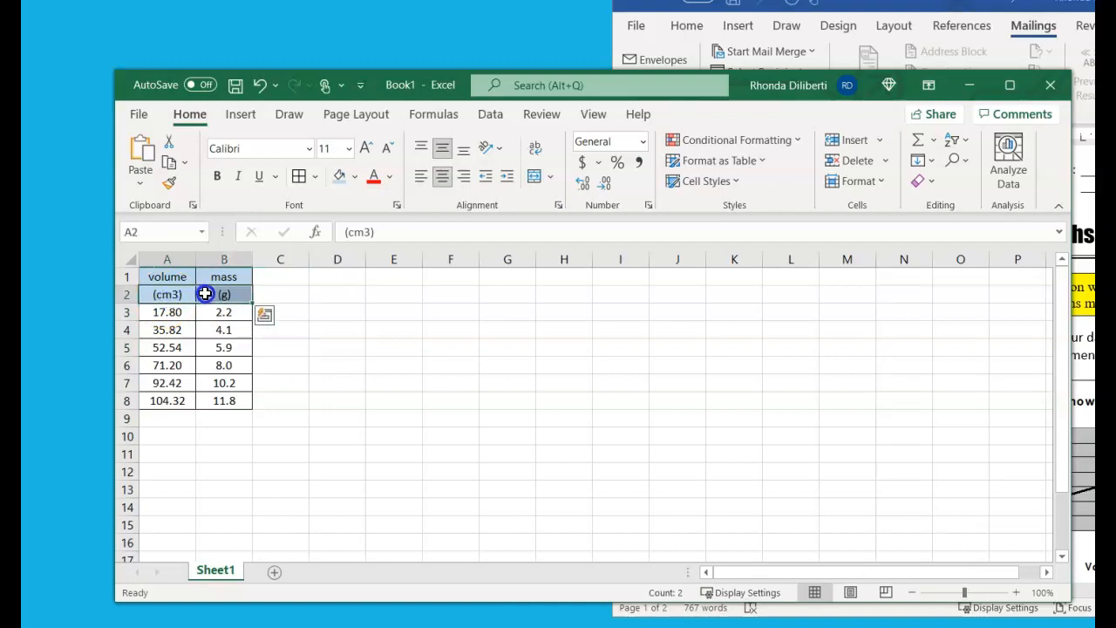
{"action": "left_click", "coordinate": [315, 178]}
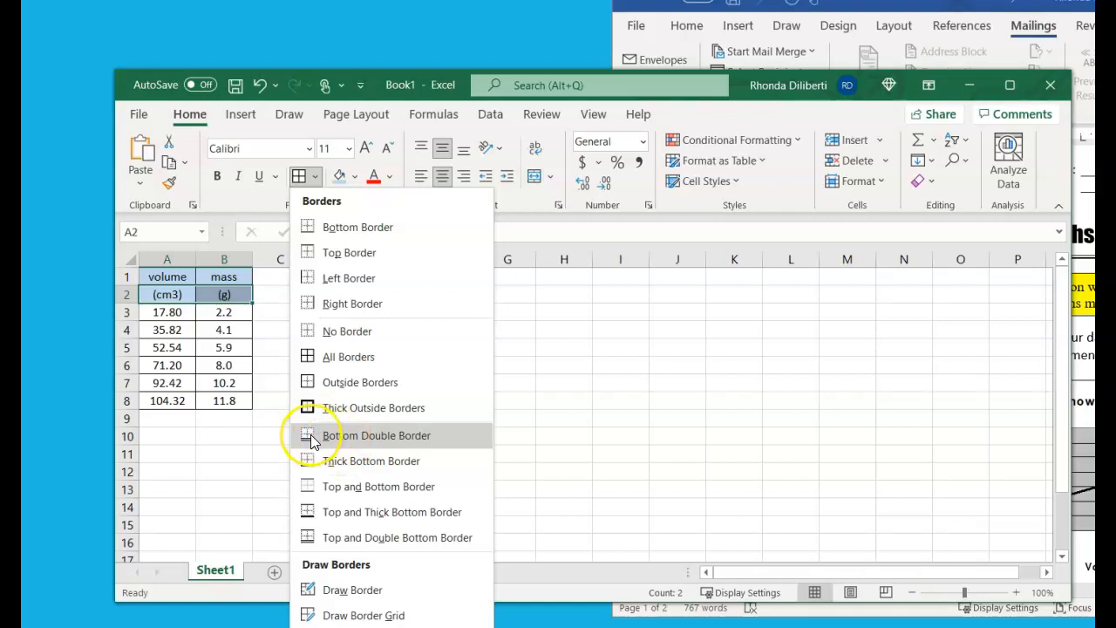
{"action": "left_click", "coordinate": [364, 440]}
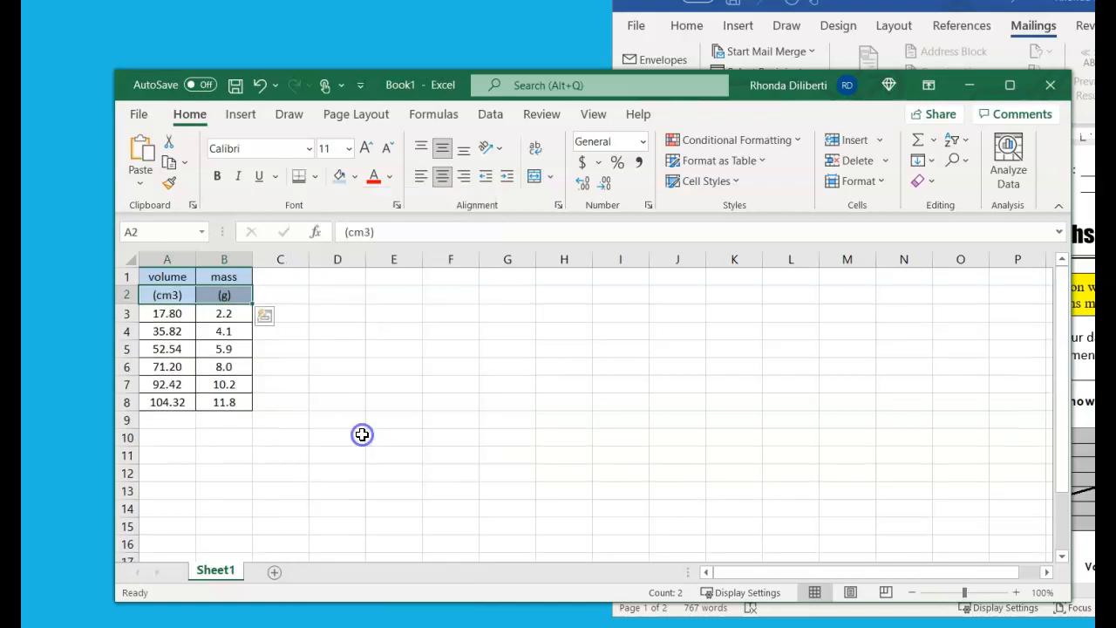
Format the 3 in cell A2's (cm3) unit as superscript
{"action": "left_click", "coordinate": [296, 425]}
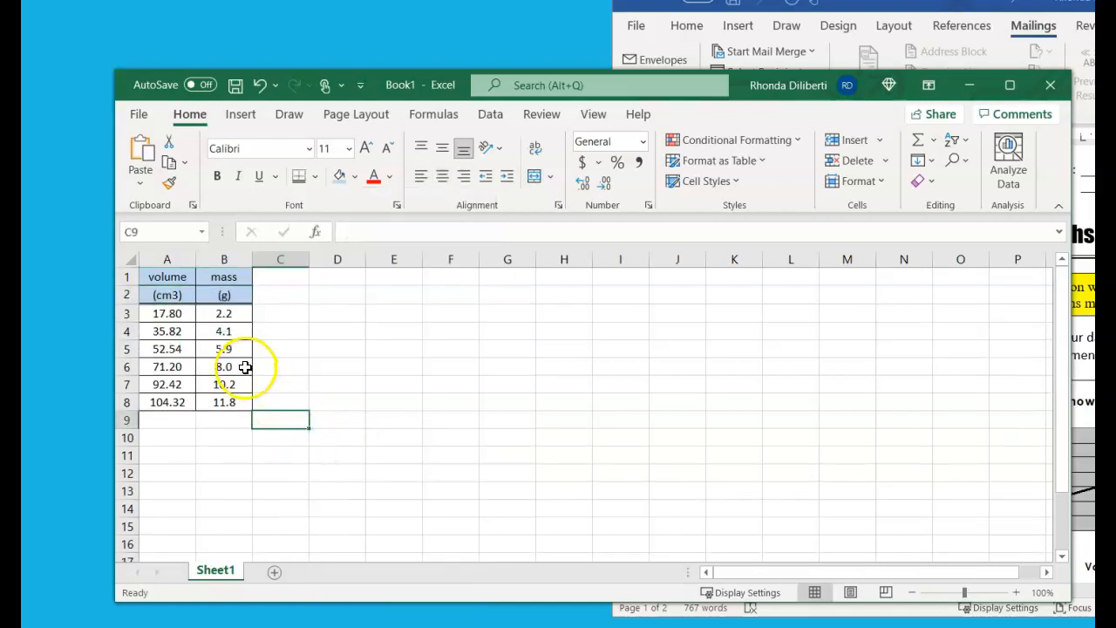
{"action": "left_click_drag", "start_coordinate": [1075, 304], "coordinate": [649, 301]}
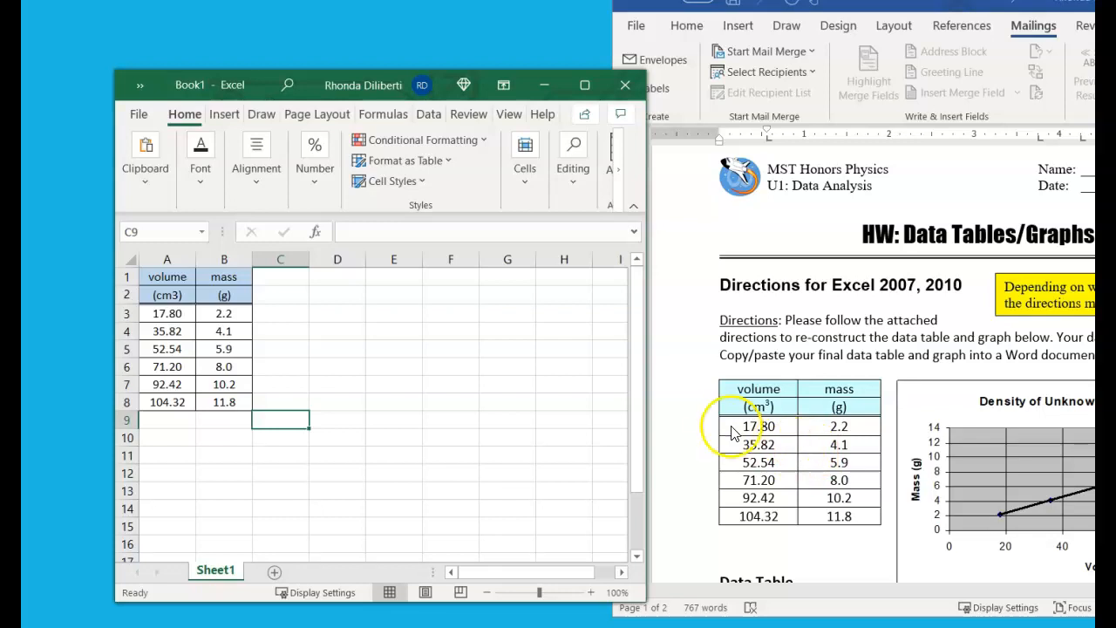
{"action": "left_click", "coordinate": [177, 314]}
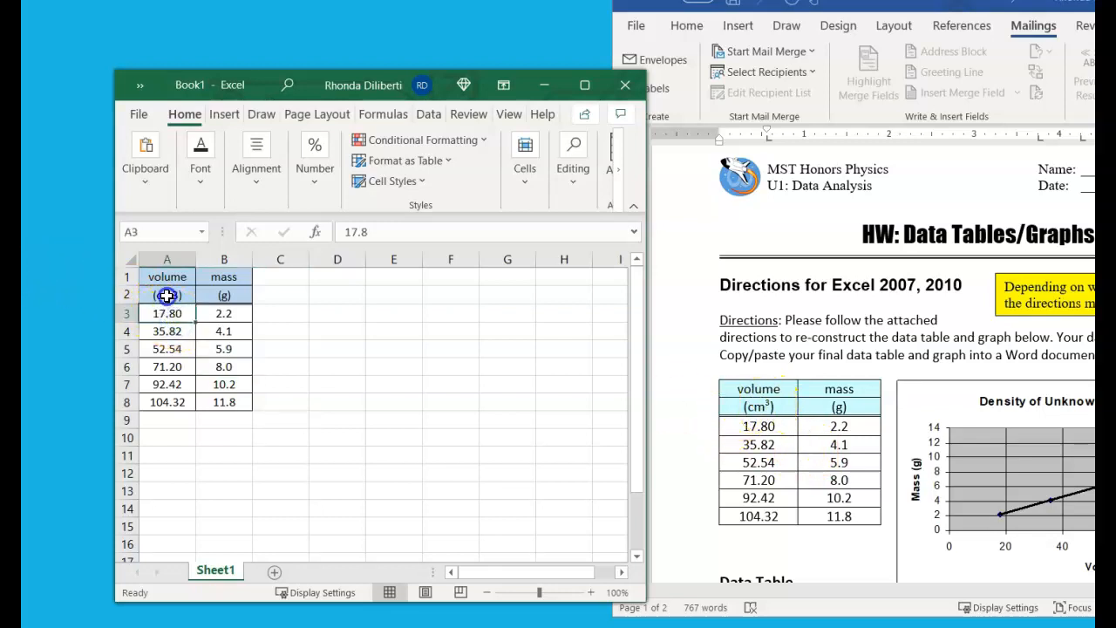
{"action": "left_click", "coordinate": [167, 296]}
{"action": "left_click_drag", "start_coordinate": [646, 295], "coordinate": [1062, 287]}
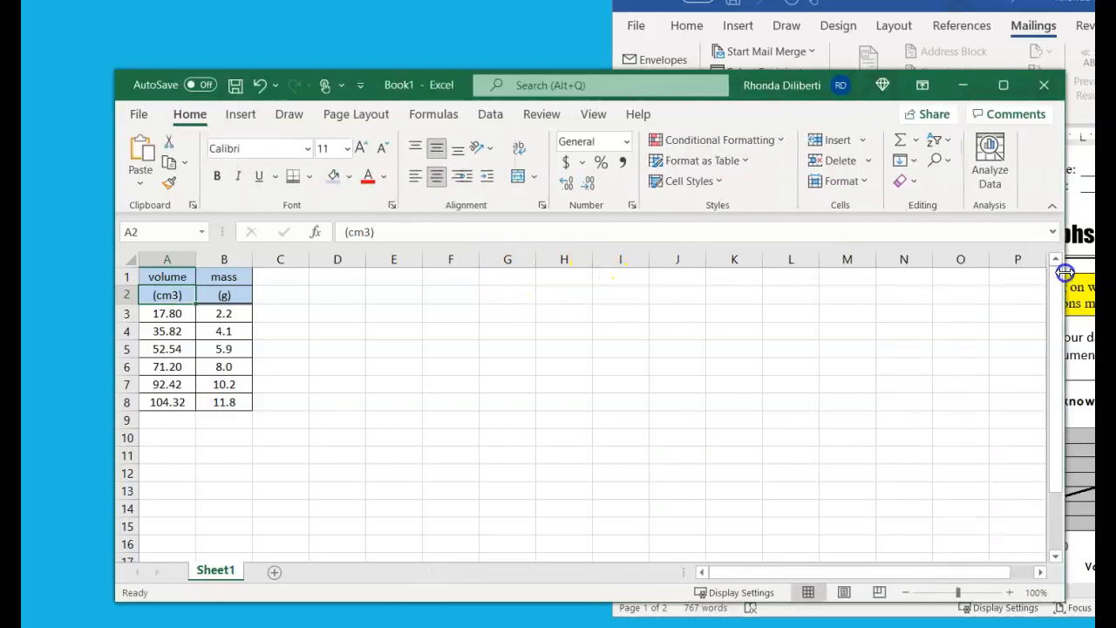
{"action": "left_click", "coordinate": [367, 233]}
{"action": "left_click_drag", "start_coordinate": [367, 233], "coordinate": [369, 233]}
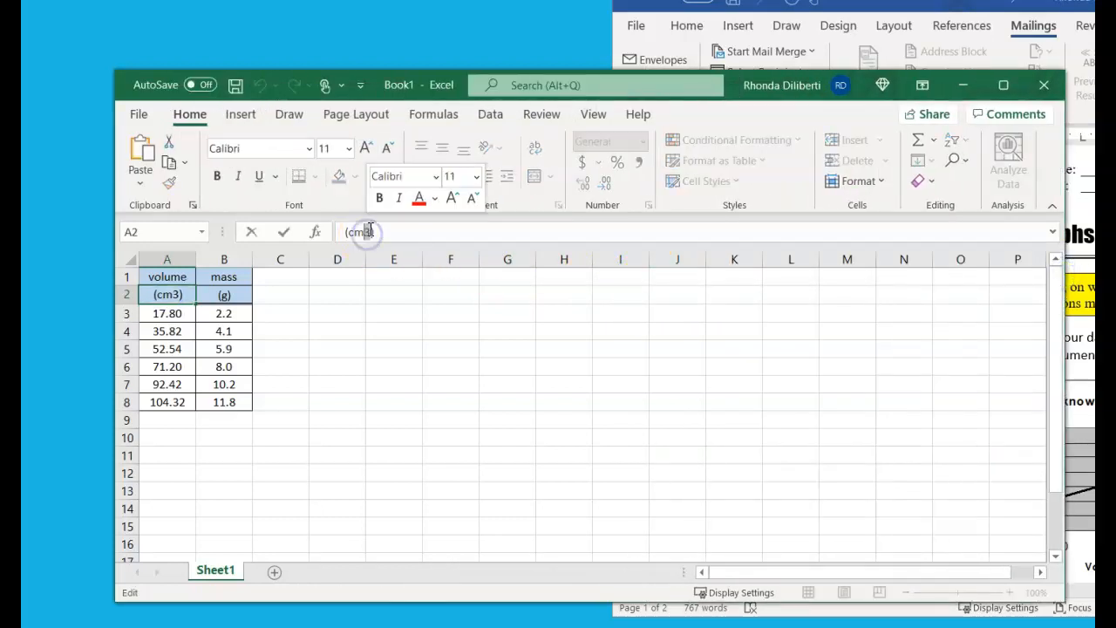
{"action": "left_click", "coordinate": [397, 206]}
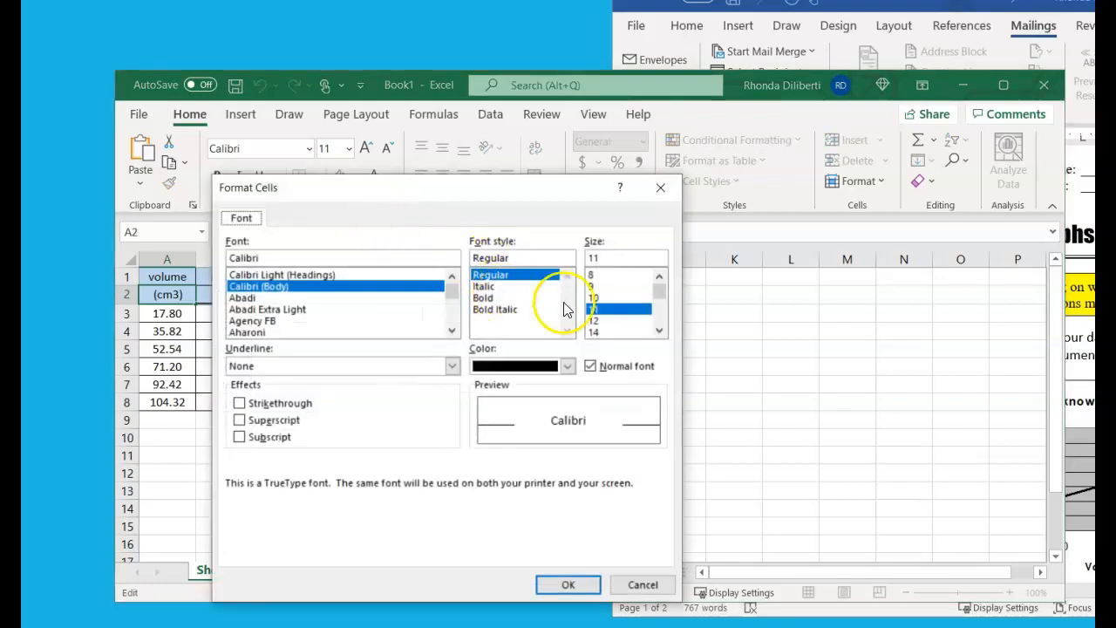
{"action": "left_click", "coordinate": [240, 421]}
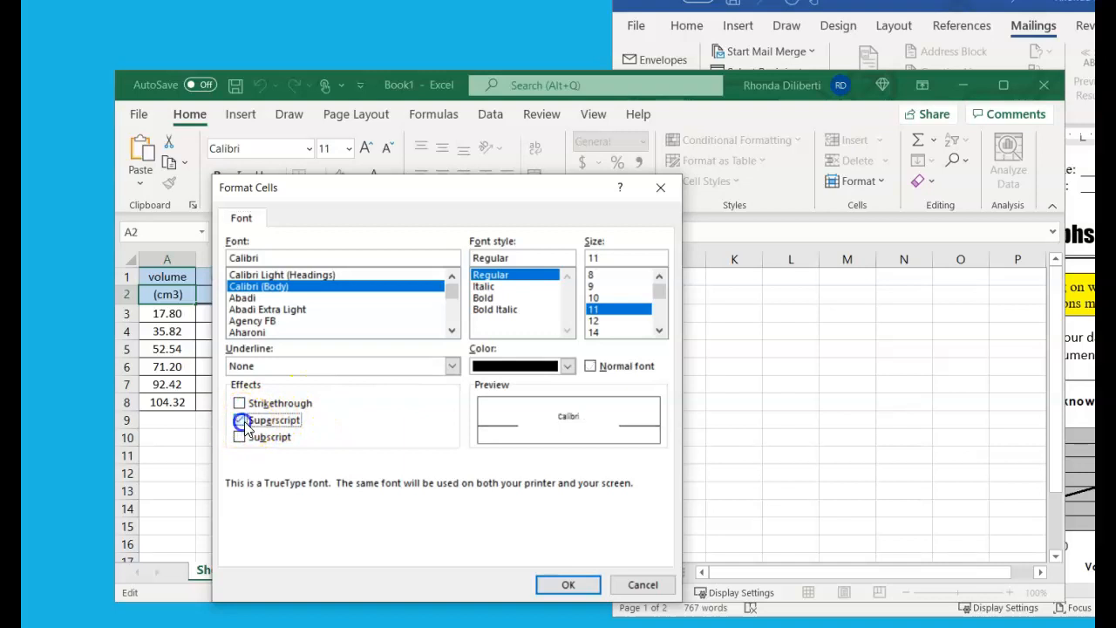
{"action": "left_click", "coordinate": [565, 586]}
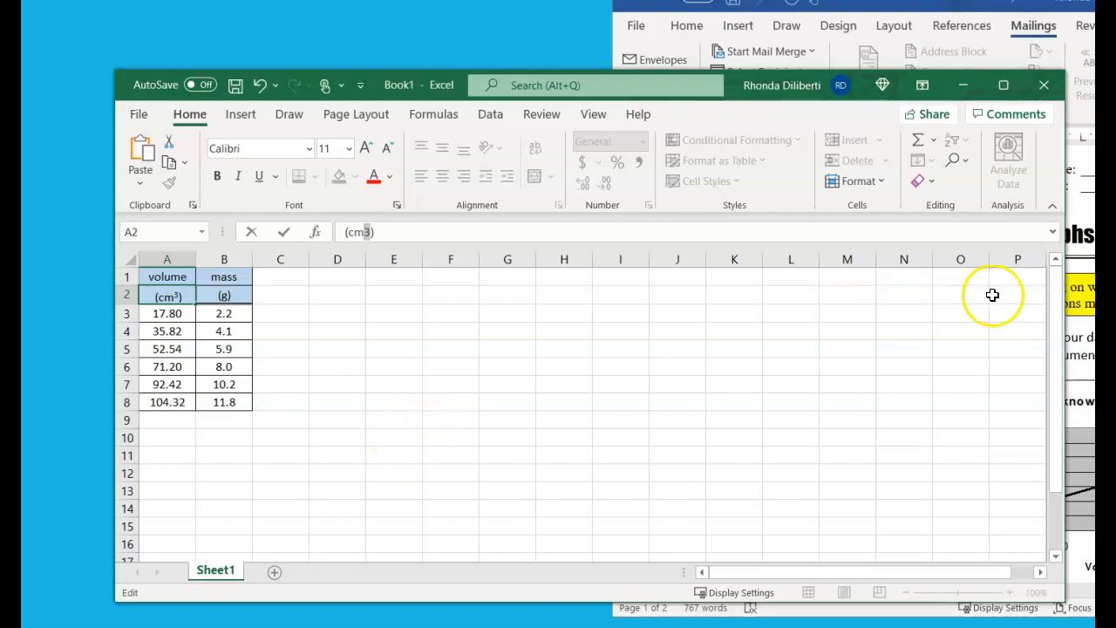
{"action": "left_click_drag", "start_coordinate": [1066, 339], "coordinate": [501, 322]}
{"action": "left_click", "coordinate": [381, 369]}
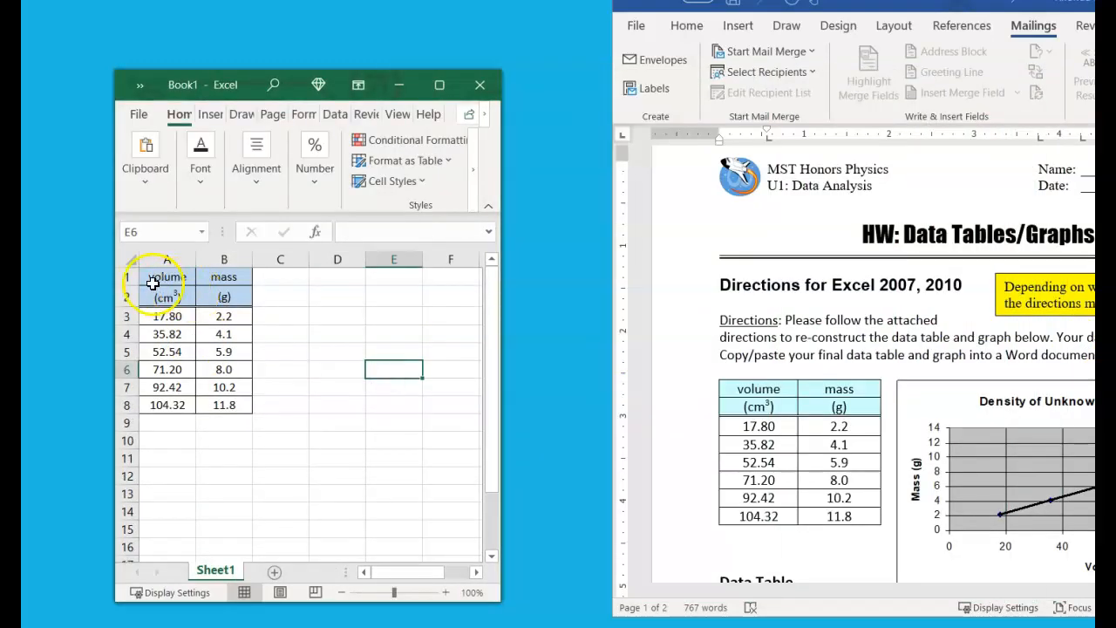
Copy the data table A1:B8 and paste it beneath the Data Table: heading in the Word document Document3
{"action": "left_click_drag", "start_coordinate": [156, 276], "coordinate": [236, 404]}
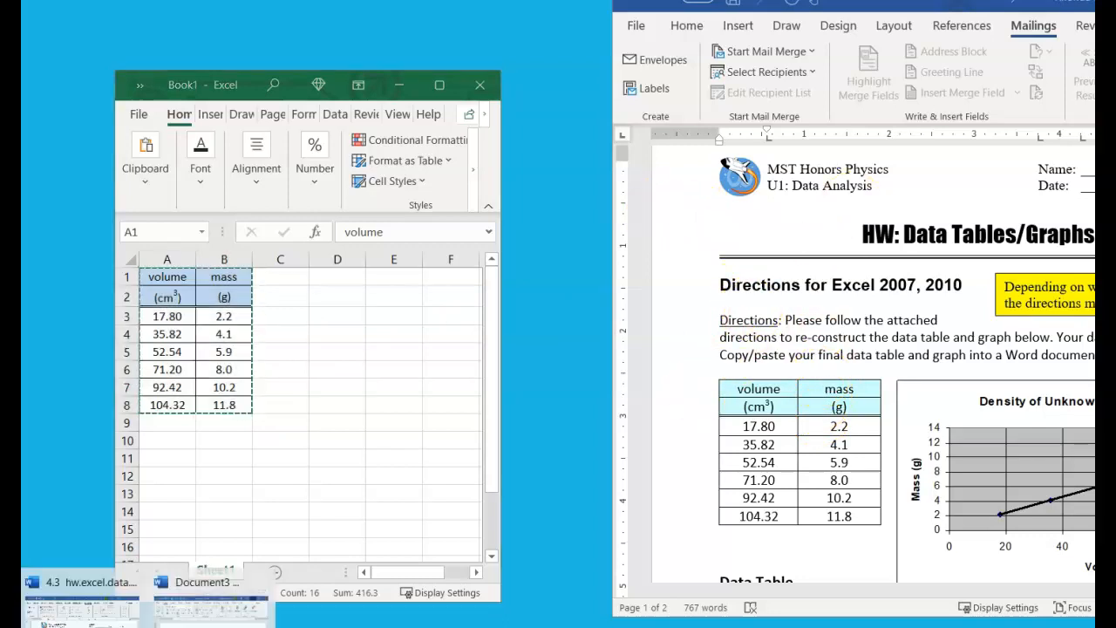
{"action": "left_click", "coordinate": [209, 586]}
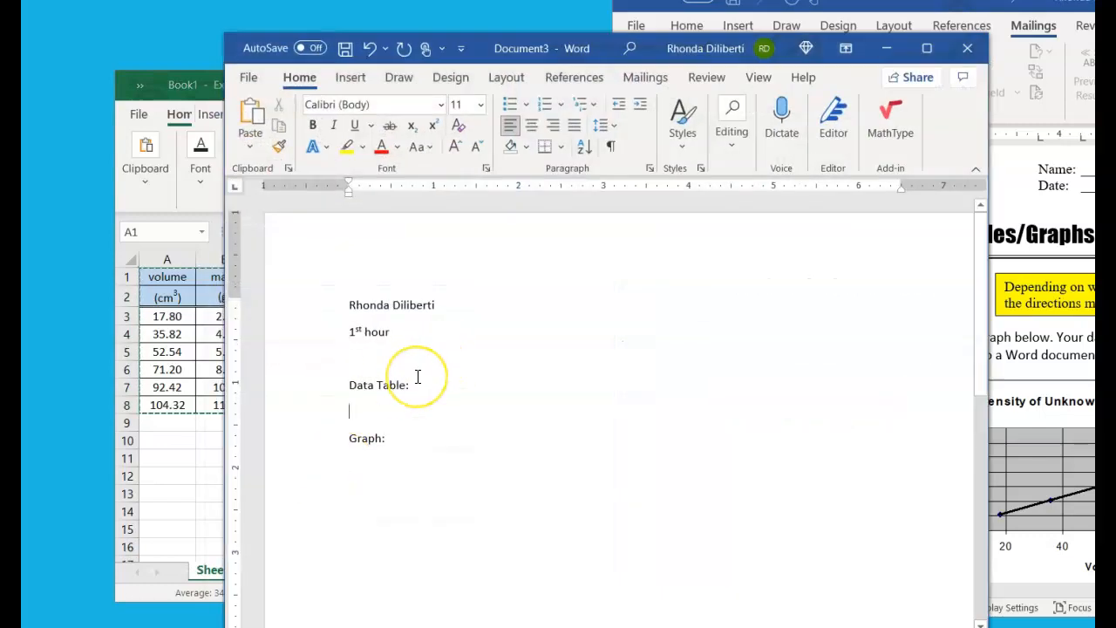
{"action": "key", "text": "ctrl+v"}
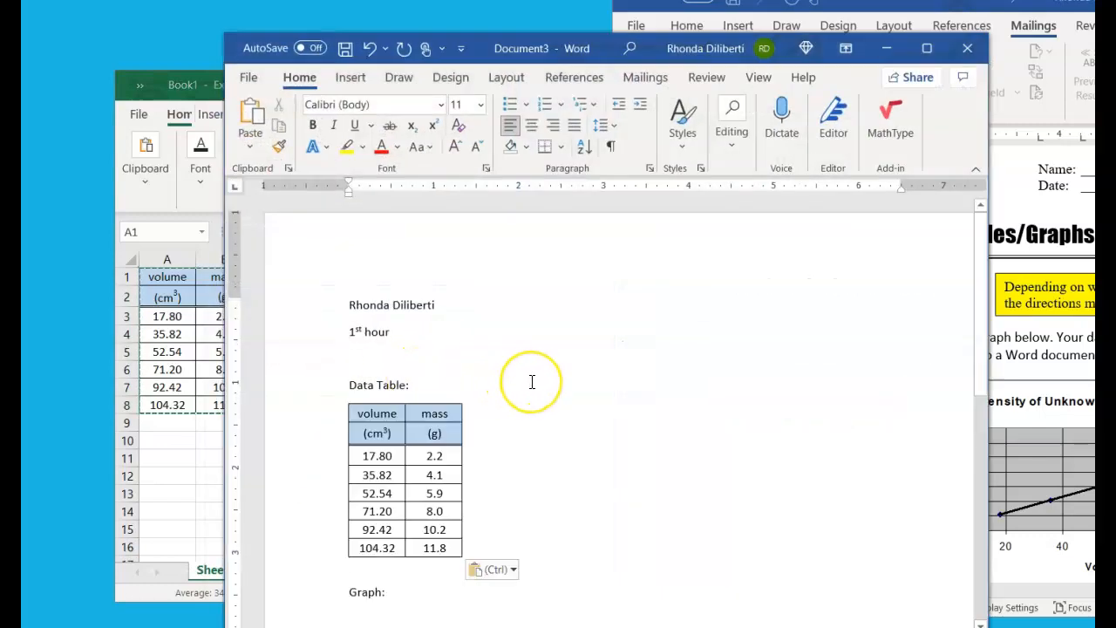
Start a new line beneath the Graph: heading in the document
{"action": "scroll", "coordinate": [523, 383], "scroll_direction": "down", "scroll_amount": 3}
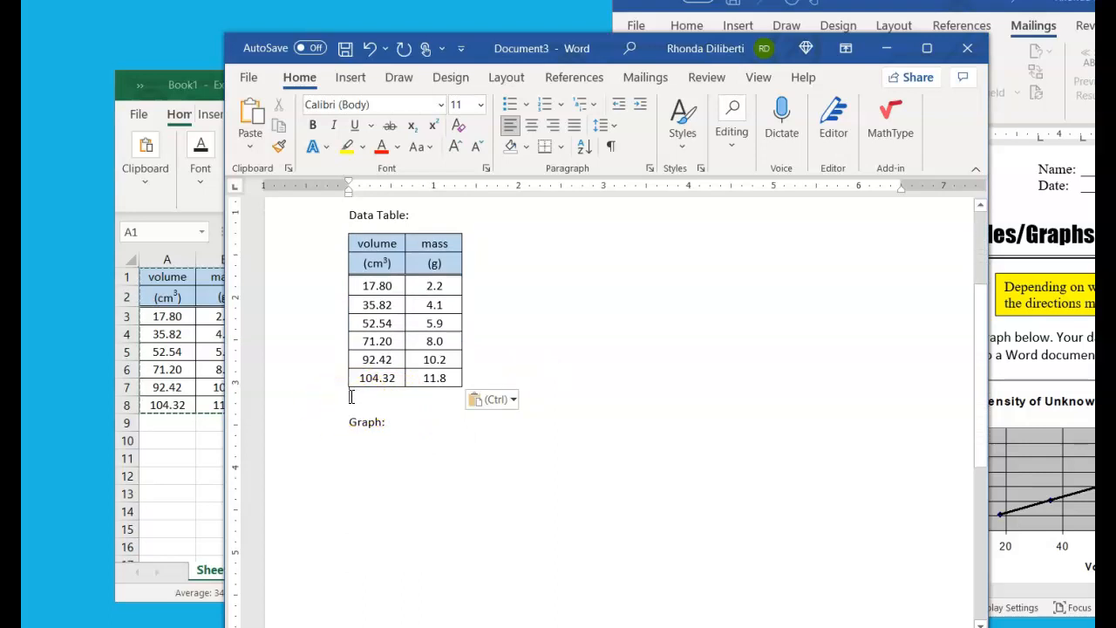
{"action": "left_click", "coordinate": [370, 396]}
{"action": "left_click", "coordinate": [402, 425]}
{"action": "key", "text": "Return"}
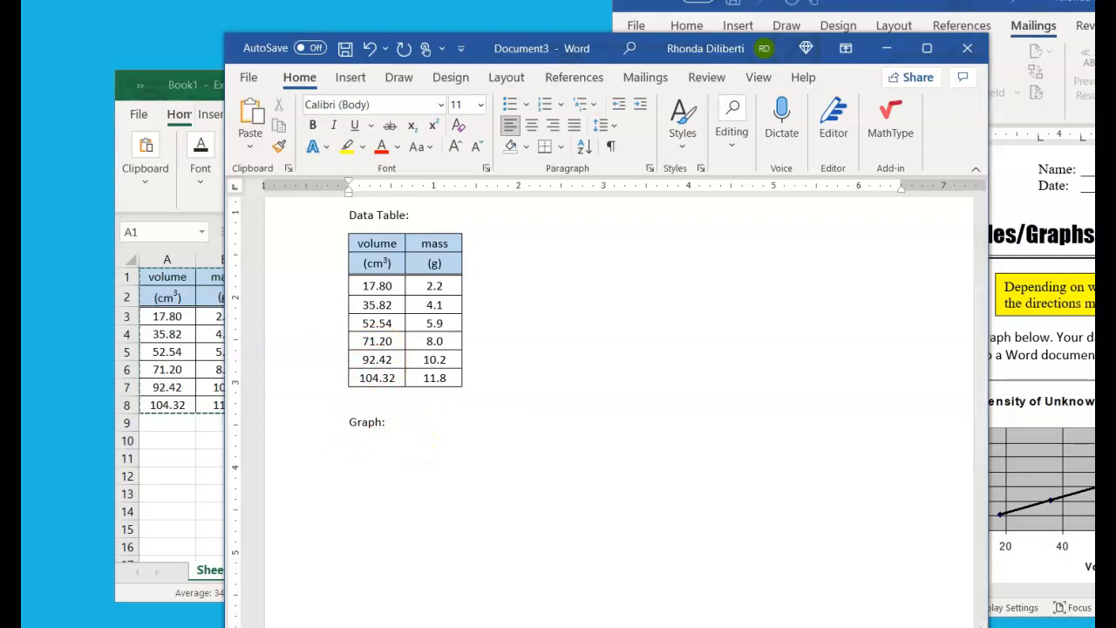
Switch back to Excel, insert a markers-only scatter chart of the values in A3:B8, and move it closer to the table
{"action": "left_click", "coordinate": [192, 456]}
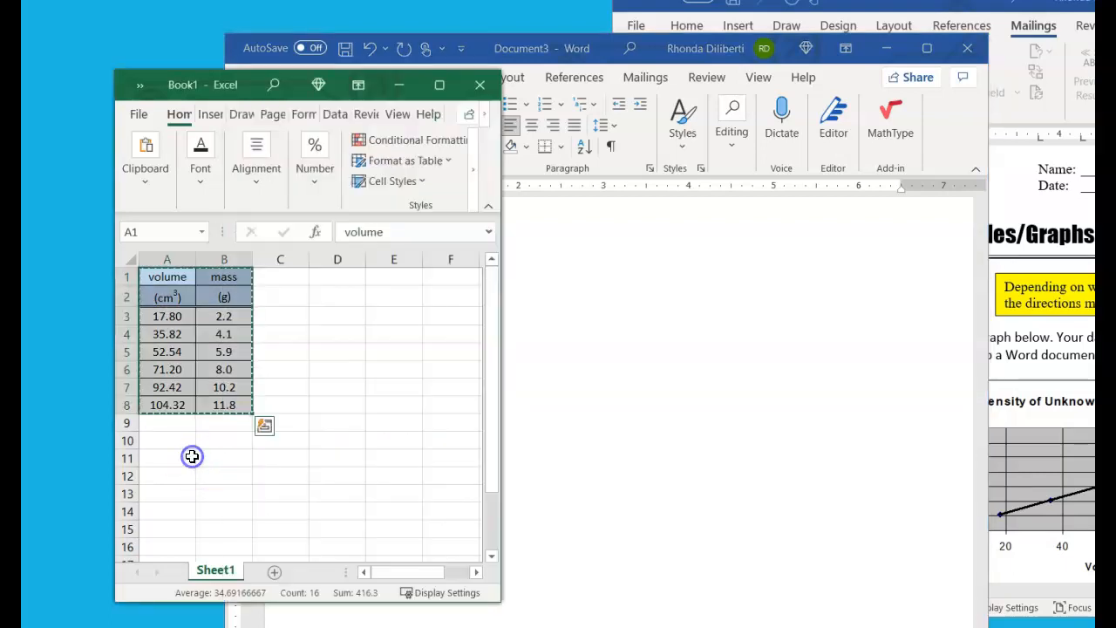
{"action": "left_click_drag", "start_coordinate": [501, 428], "coordinate": [820, 373]}
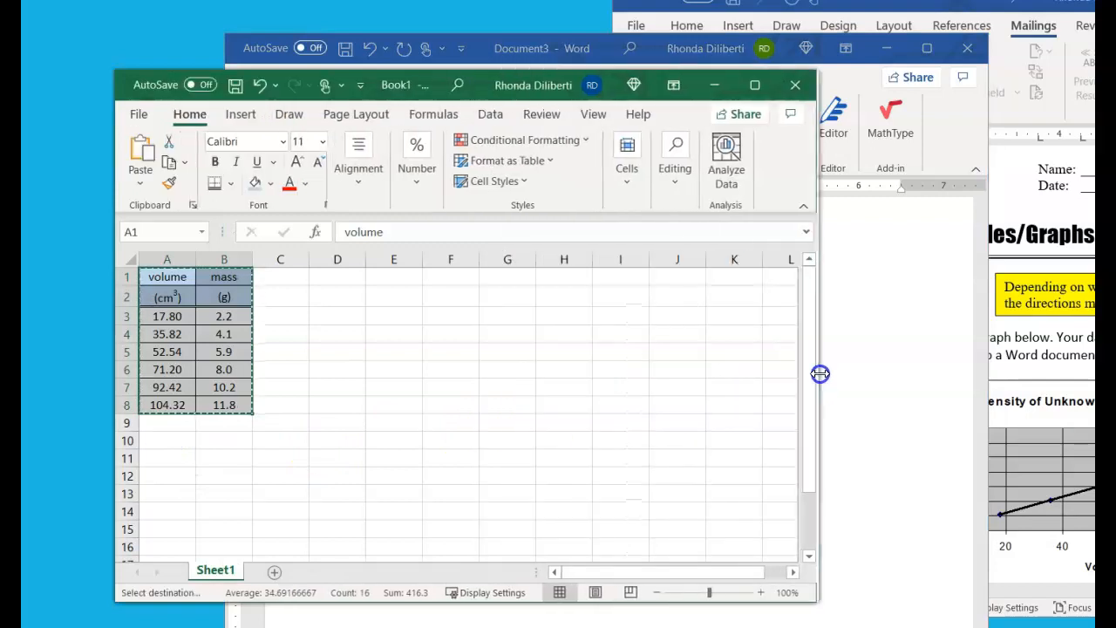
{"action": "left_click", "coordinate": [549, 405]}
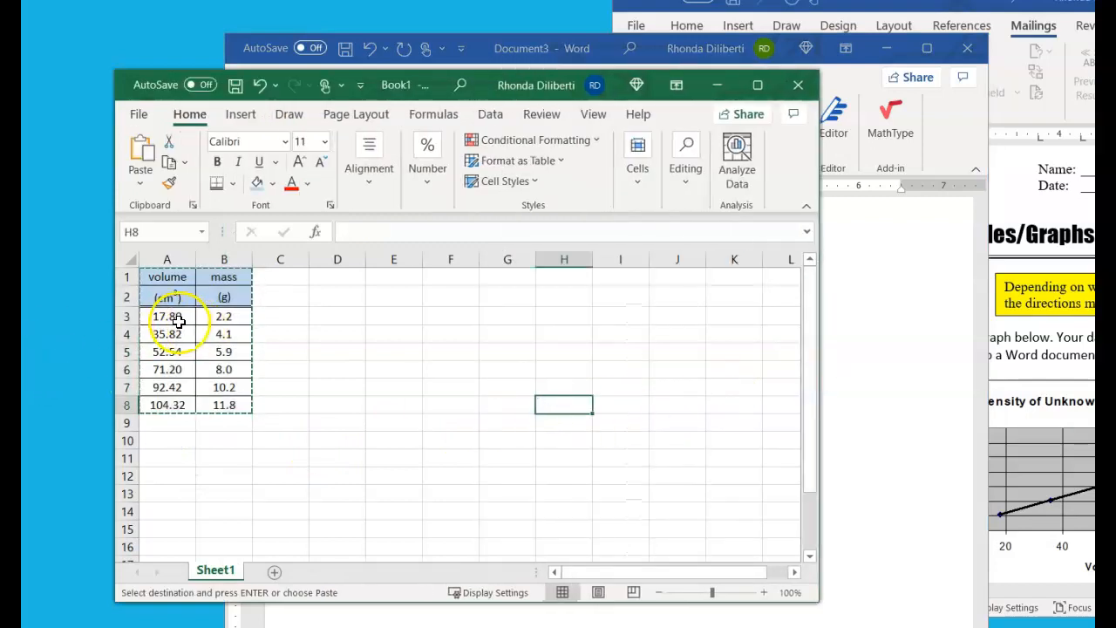
{"action": "left_click_drag", "start_coordinate": [174, 319], "coordinate": [210, 361]}
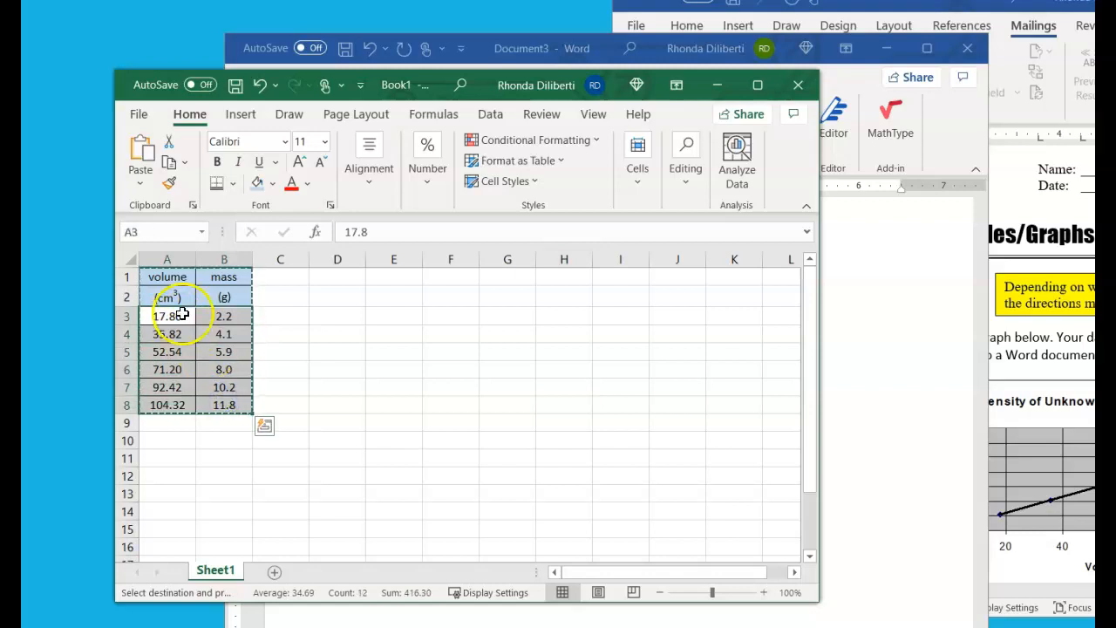
{"action": "left_click_drag", "start_coordinate": [824, 240], "coordinate": [1095, 222]}
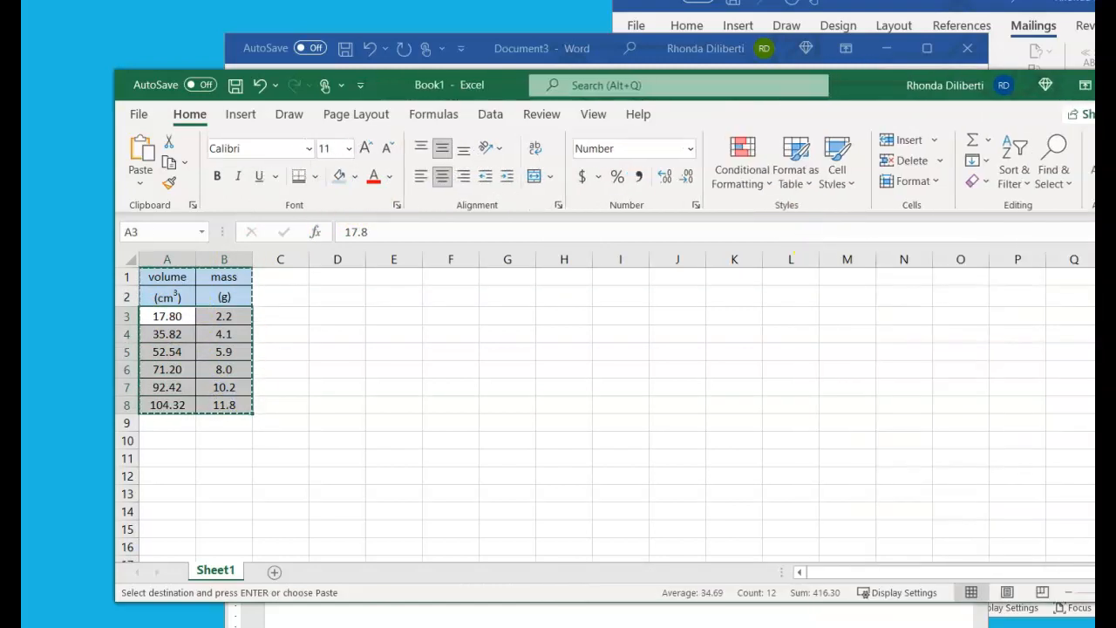
{"action": "left_click", "coordinate": [242, 115]}
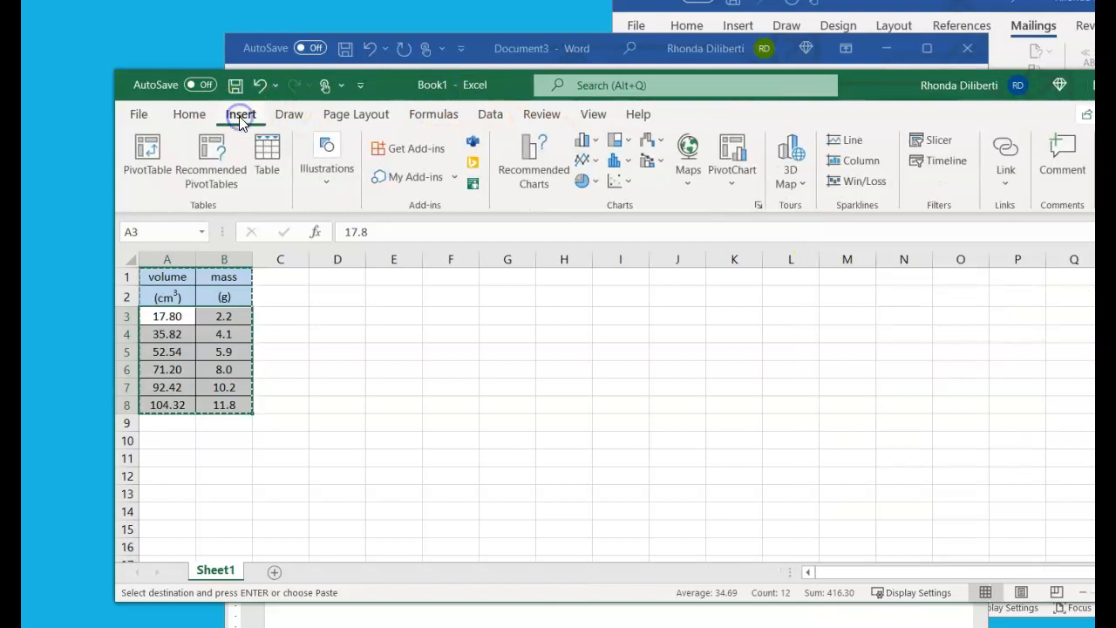
{"action": "left_click", "coordinate": [630, 182]}
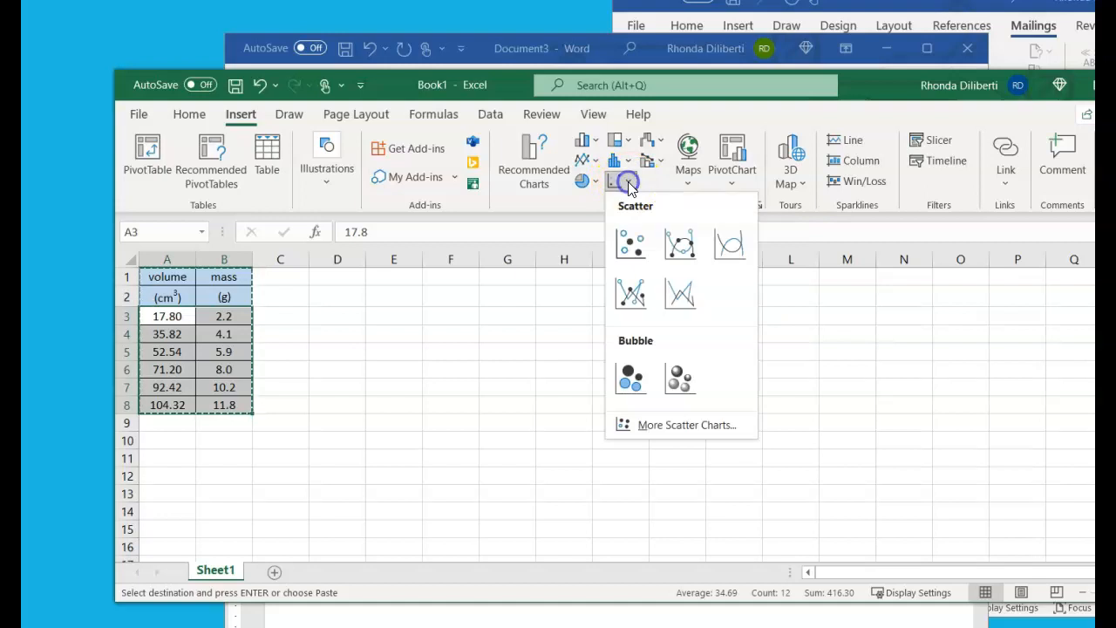
{"action": "left_click", "coordinate": [633, 245]}
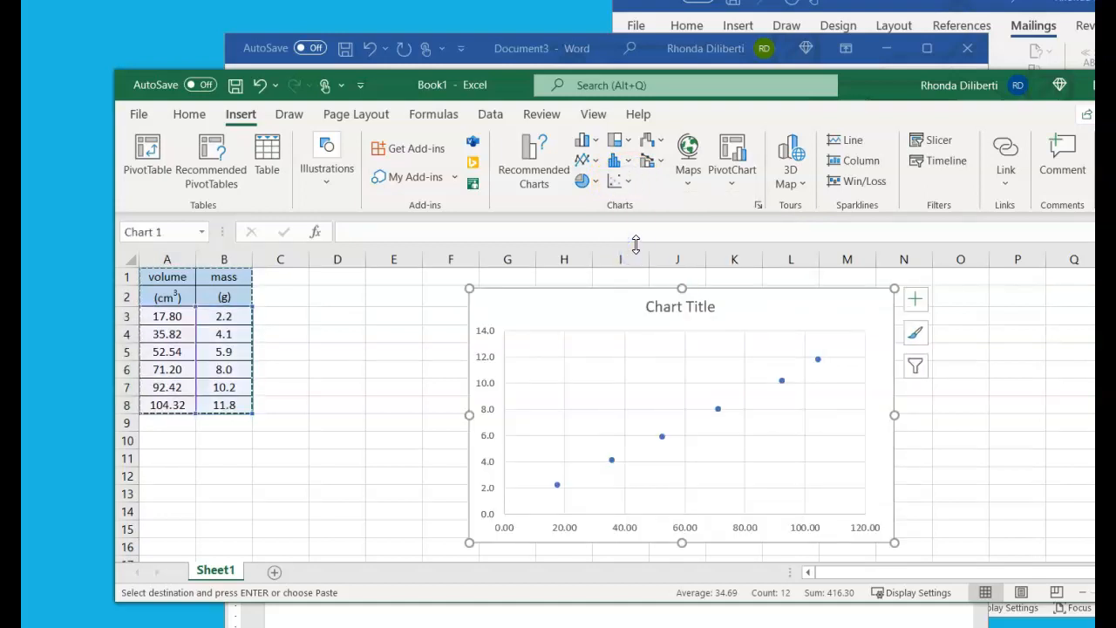
{"action": "left_click_drag", "start_coordinate": [753, 300], "coordinate": [648, 299]}
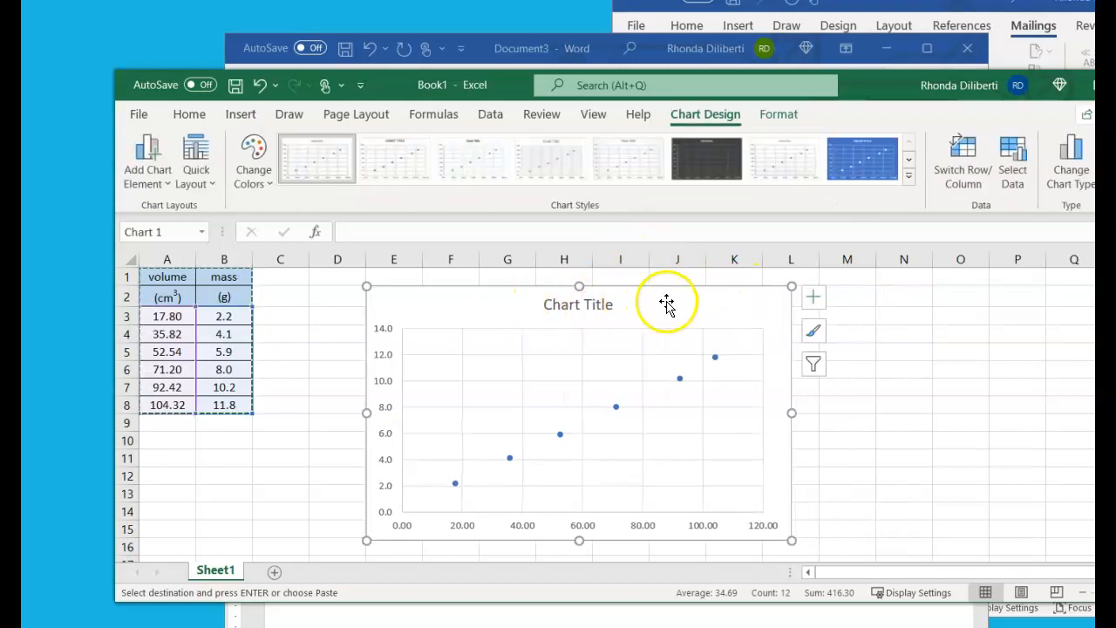
Replace the chart title with Density of Unknown Substance, following the homework sheet
{"action": "left_click", "coordinate": [580, 307]}
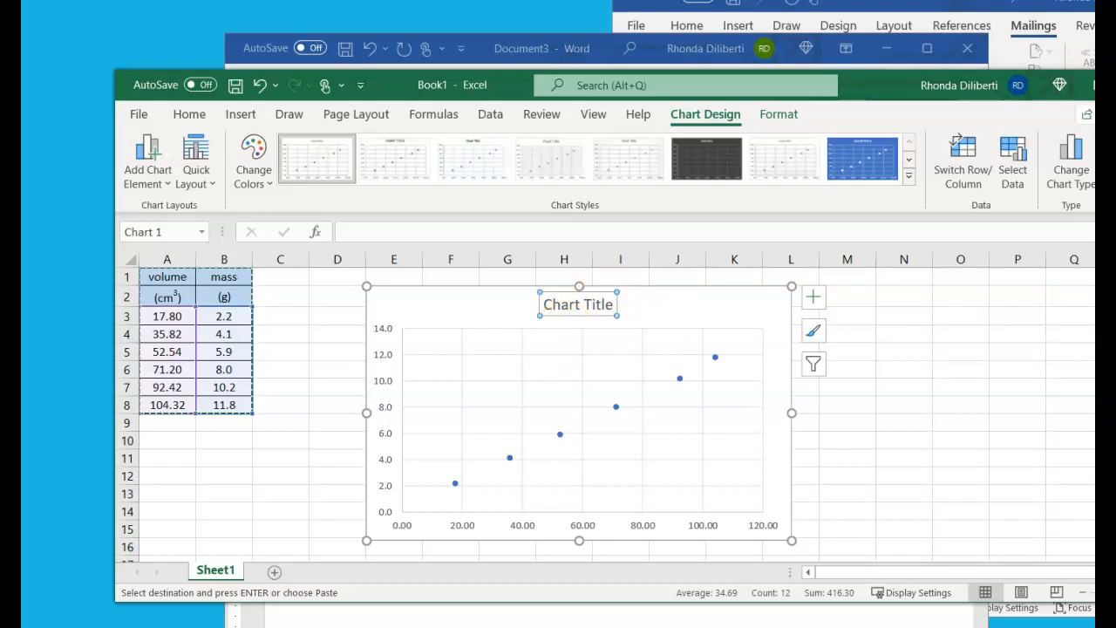
{"action": "left_click", "coordinate": [933, 9]}
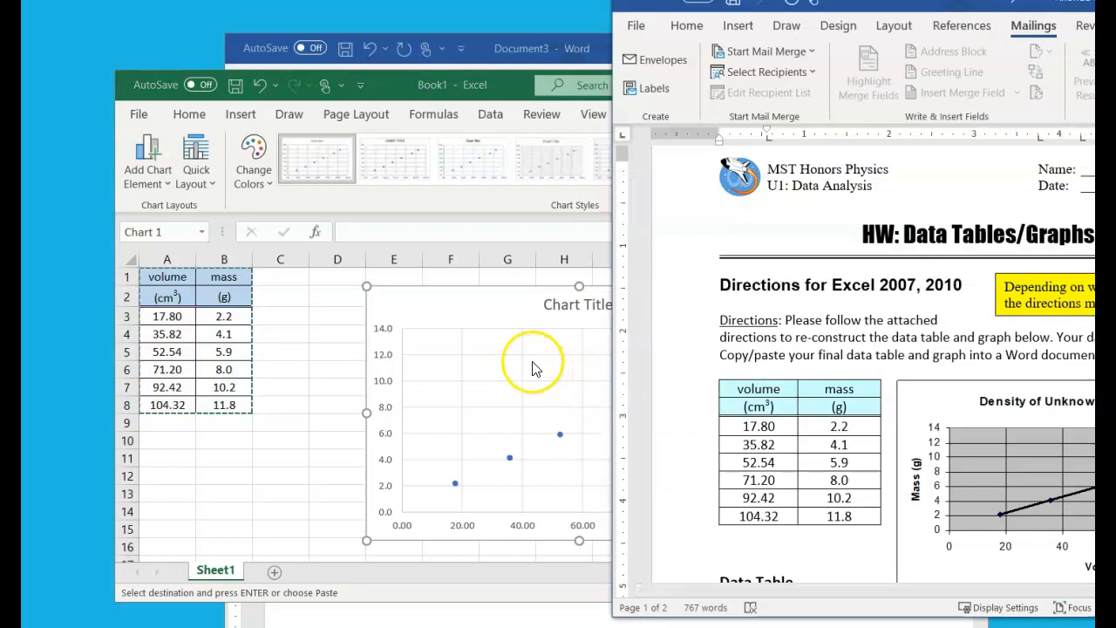
{"action": "left_click", "coordinate": [558, 305]}
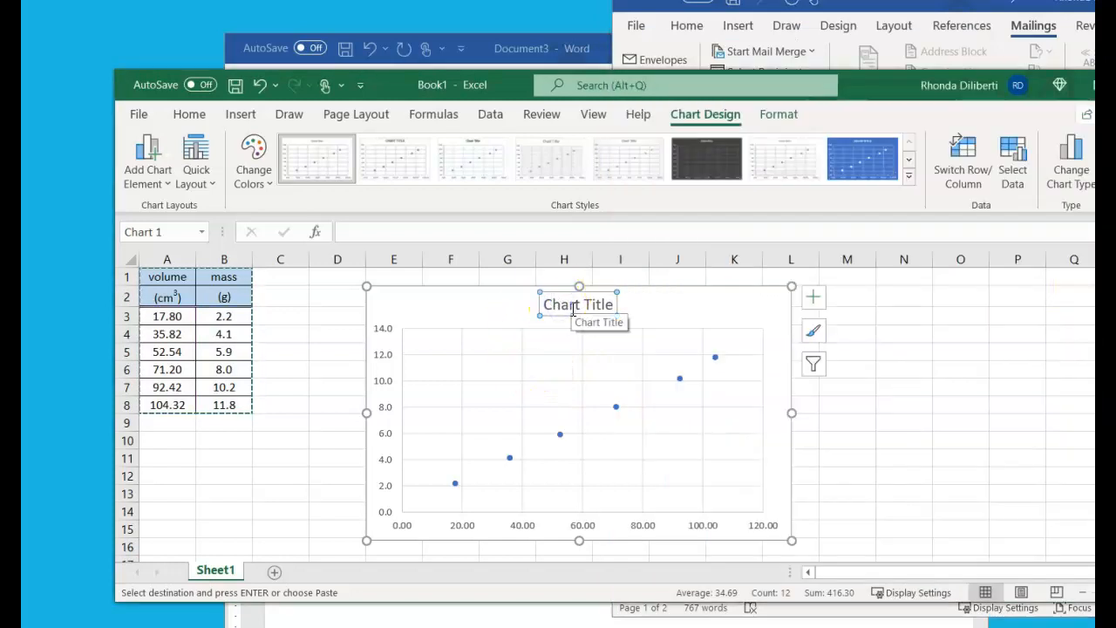
{"action": "triple_click", "coordinate": [568, 304]}
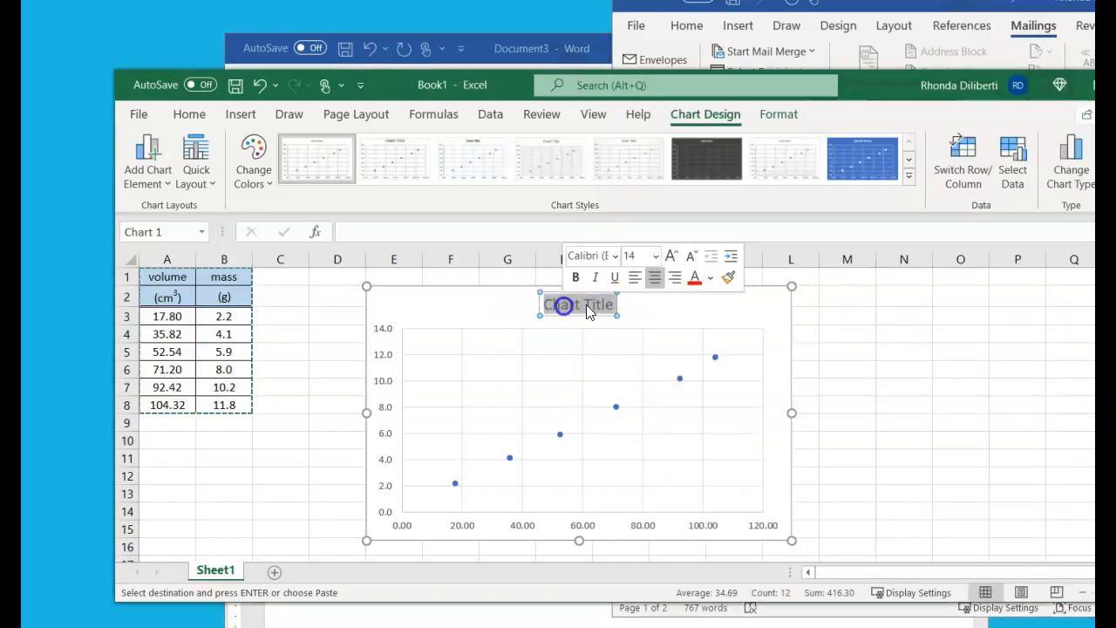
{"action": "type", "text": "Density of Unklnow"}
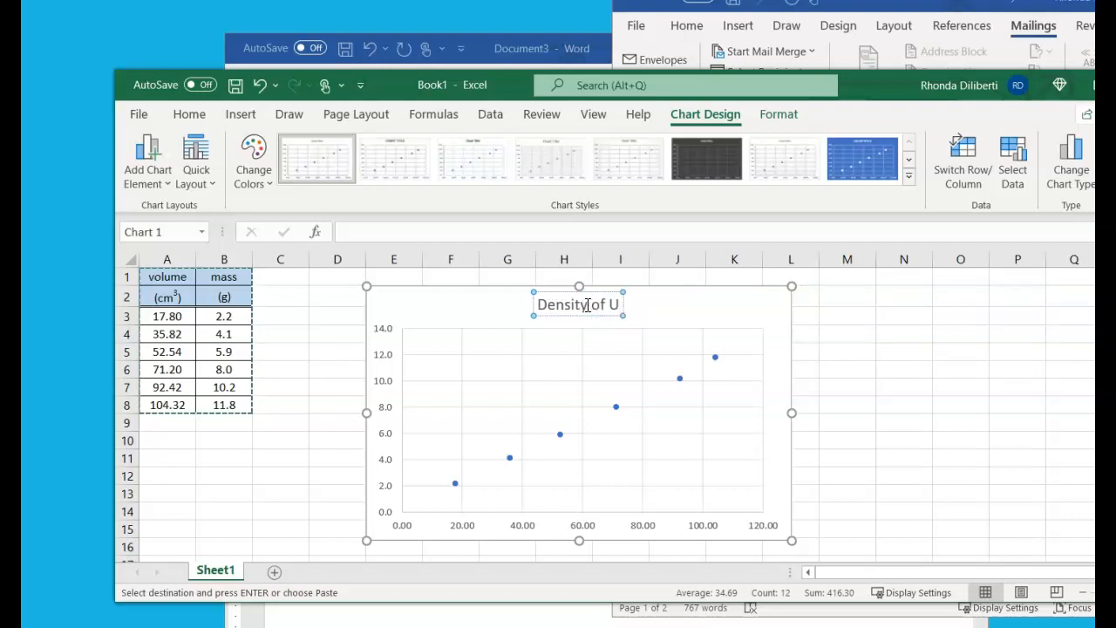
{"action": "key", "text": "BackSpace"}
{"action": "key", "text": "BackSpace"}
{"action": "key", "text": "BackSpace"}
{"action": "key", "text": "BackSpace"}
{"action": "key", "text": "BackSpace"}
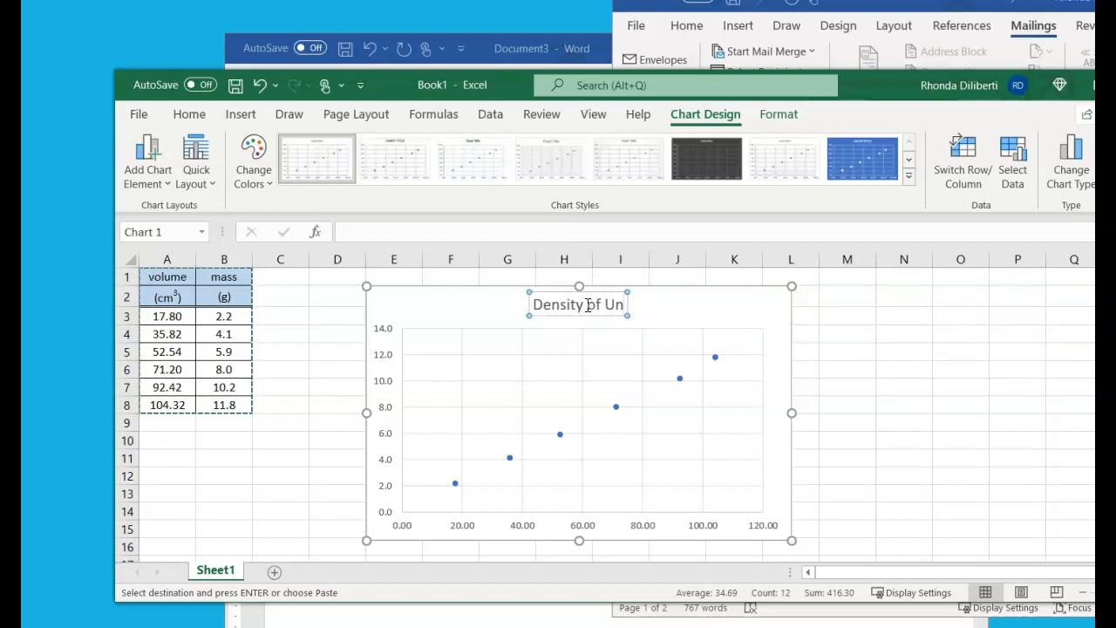
{"action": "type", "text": "known S"}
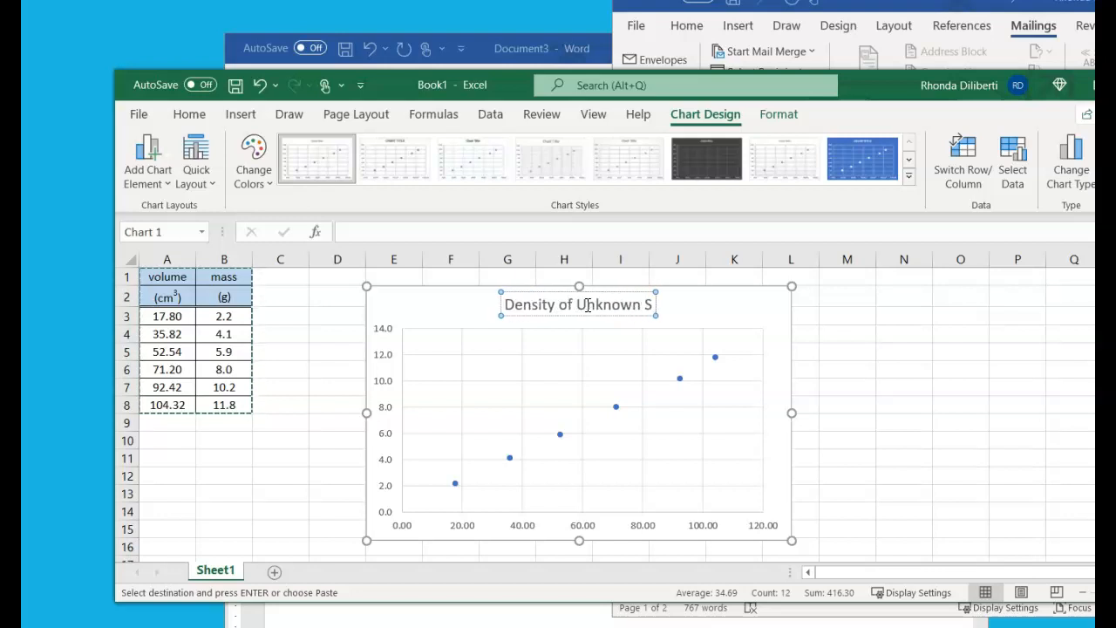
{"action": "type", "text": "ubstance"}
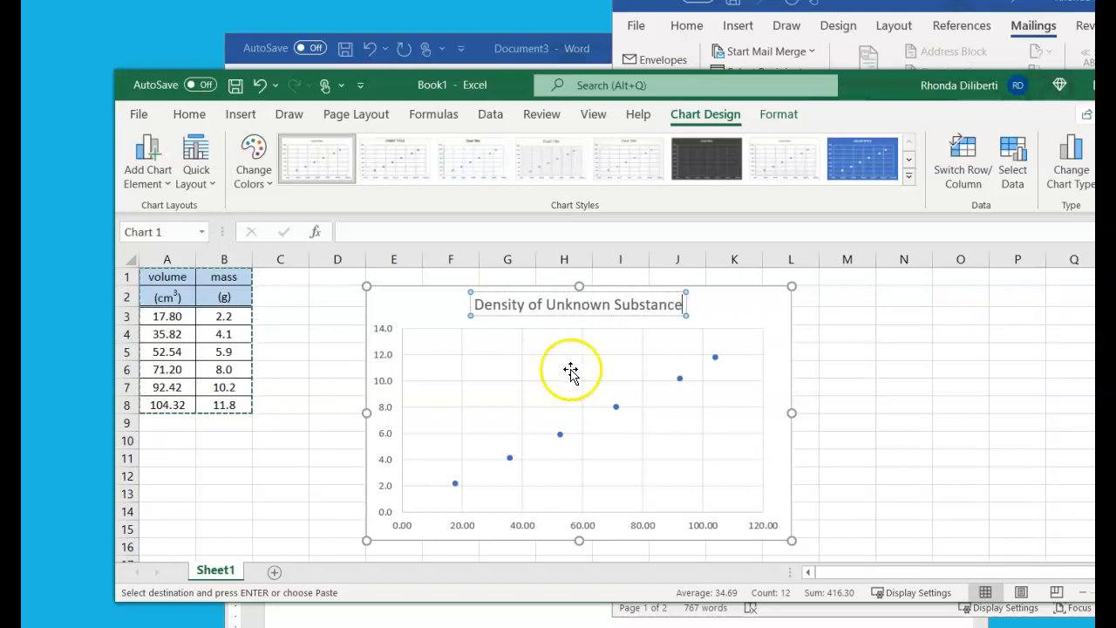
{"action": "left_click", "coordinate": [709, 307]}
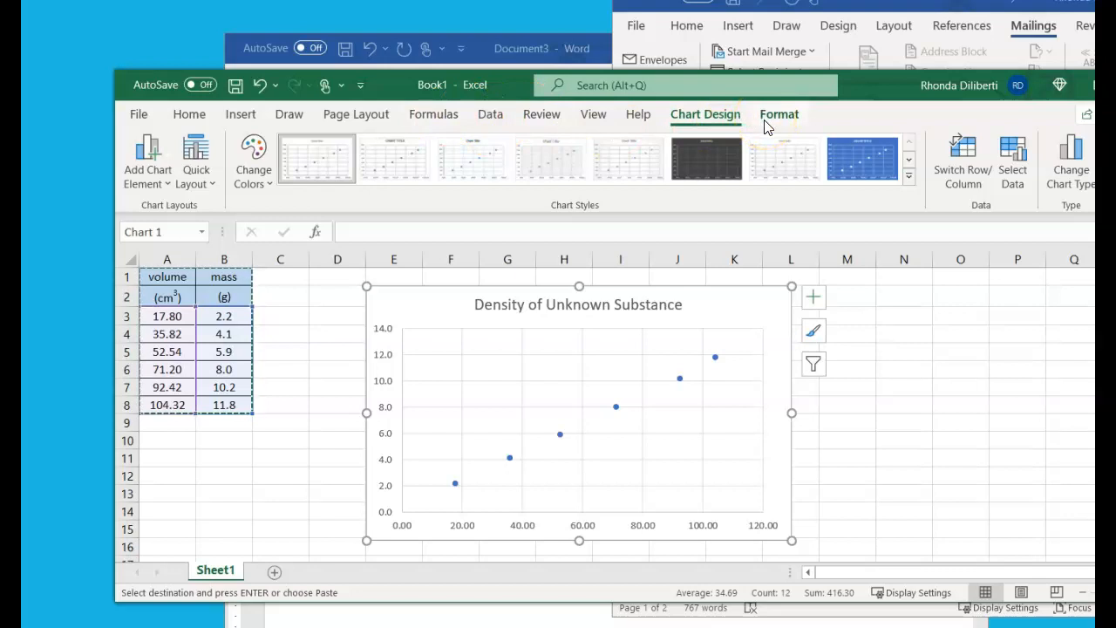
Add axis titles to both axes of the scatter chart
{"action": "left_click", "coordinate": [811, 298]}
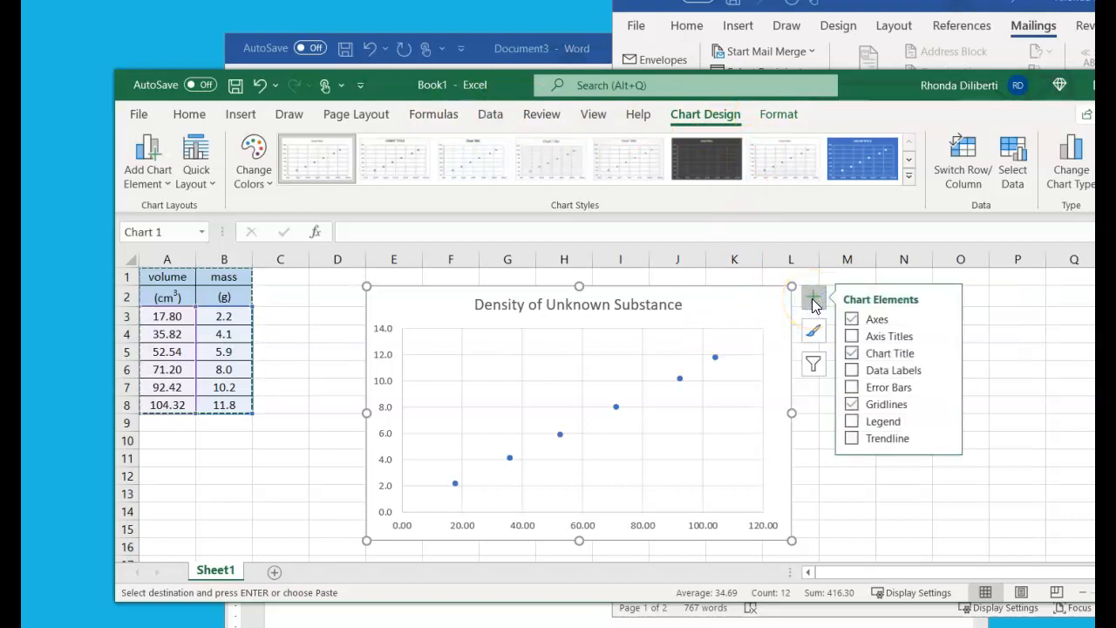
{"action": "left_click", "coordinate": [888, 337]}
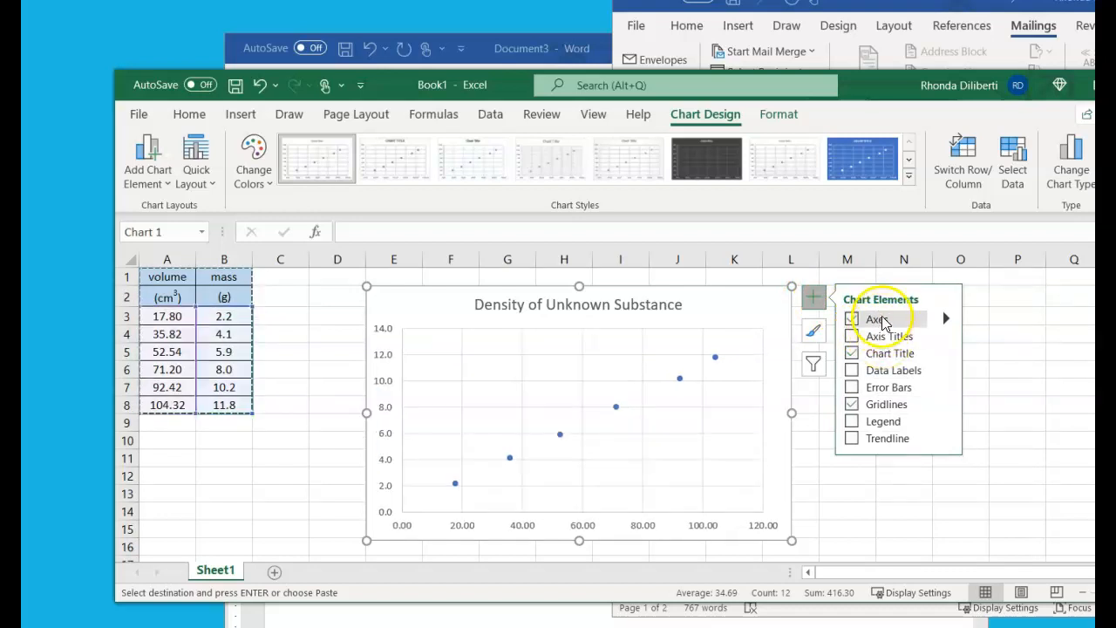
{"action": "left_click", "coordinate": [853, 336]}
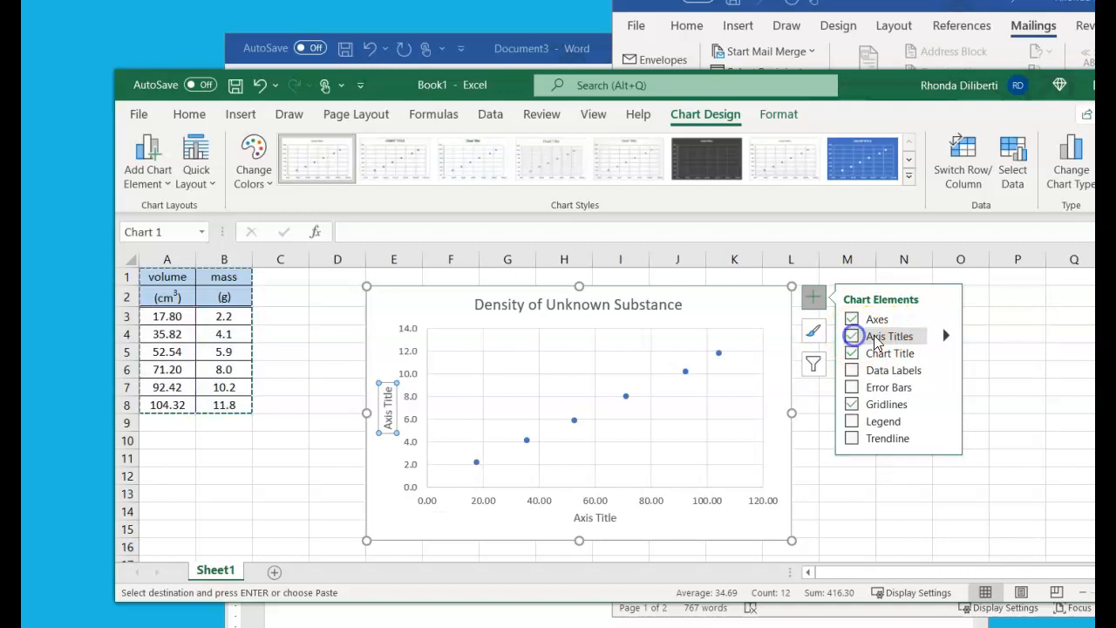
Bring the homework document forward to check its graph's axis labels, and move its window aside, clear of the chart
{"action": "left_click", "coordinate": [947, 336]}
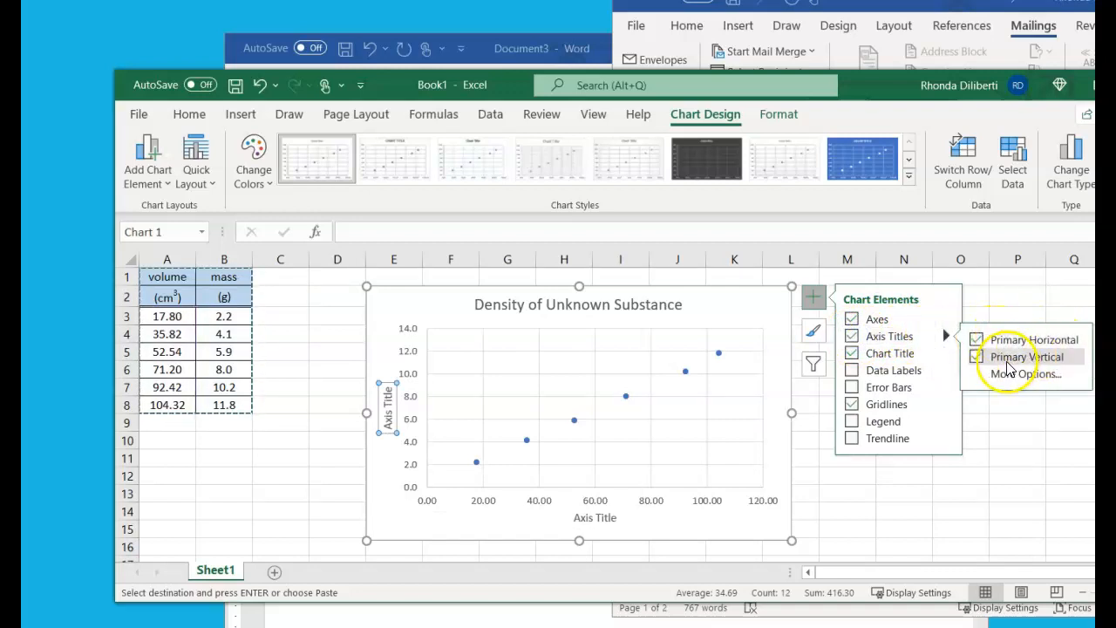
{"action": "left_click", "coordinate": [595, 518]}
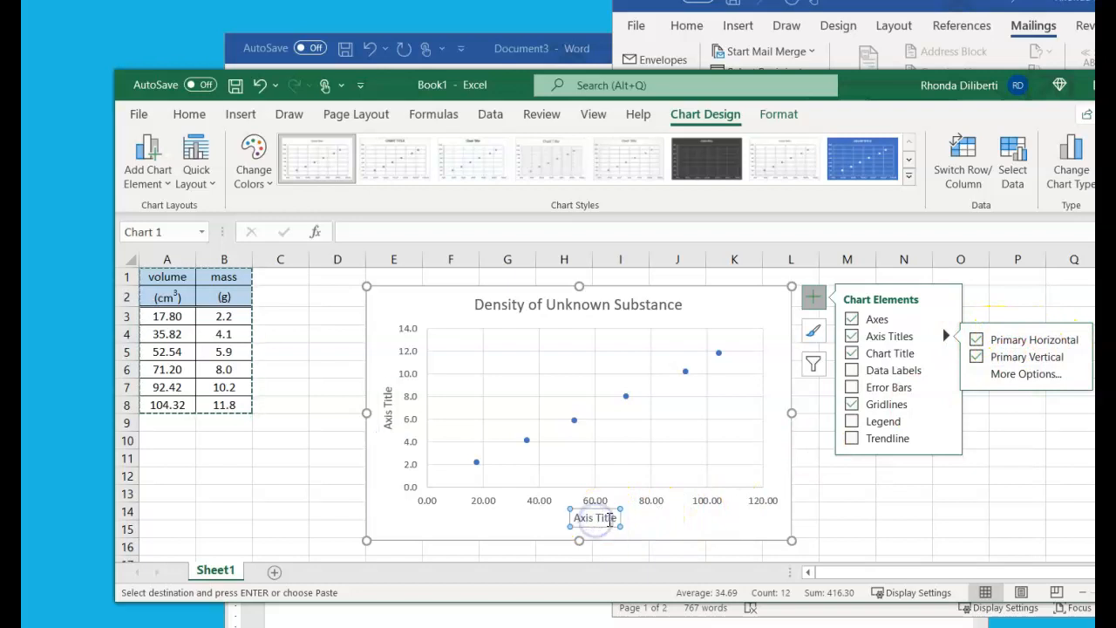
{"action": "left_click", "coordinate": [999, 6]}
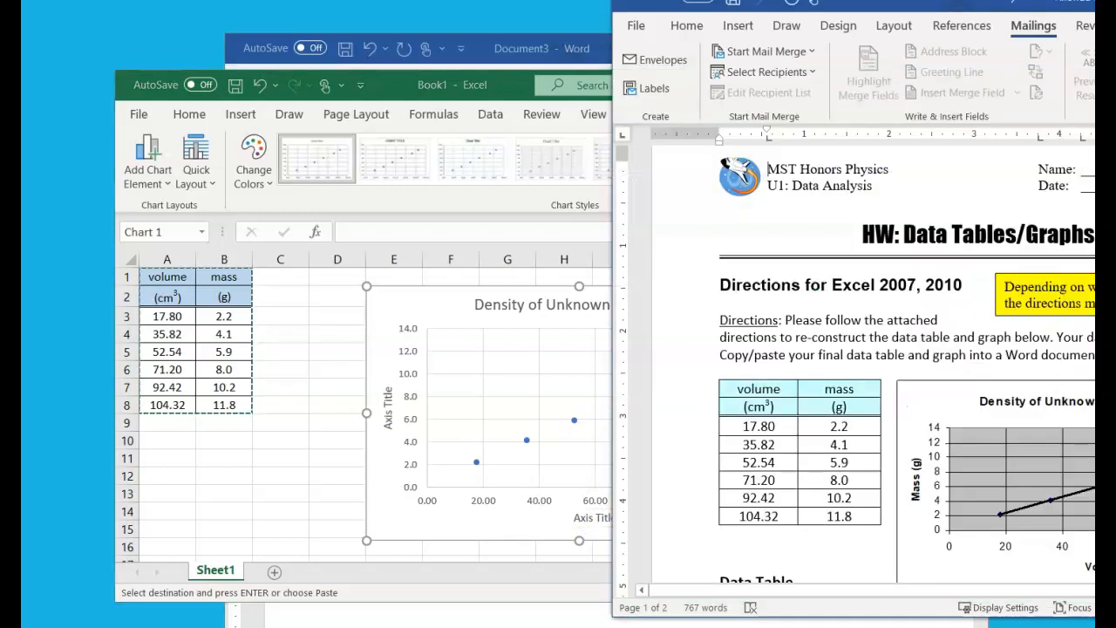
{"action": "left_click_drag", "start_coordinate": [999, 6], "coordinate": [943, 44]}
{"action": "left_click", "coordinate": [974, 63]}
{"action": "left_click_drag", "start_coordinate": [859, 26], "coordinate": [1115, 24]}
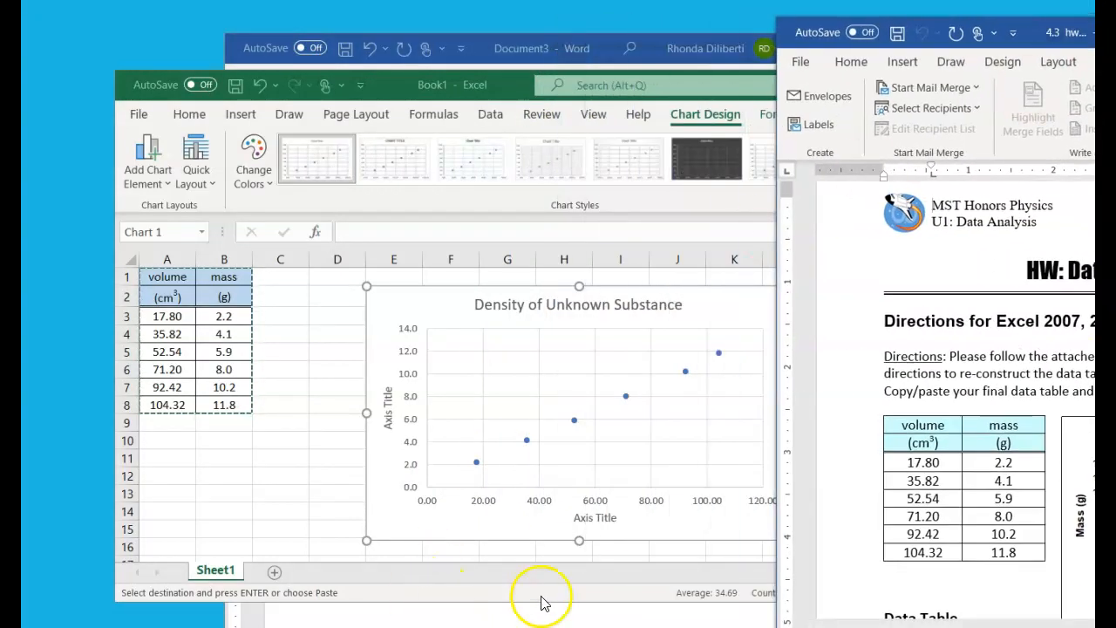
Title the chart's horizontal axis Volume (cm3) and its vertical axis Mass (g)
{"action": "left_click", "coordinate": [581, 518]}
{"action": "triple_click", "coordinate": [574, 519]}
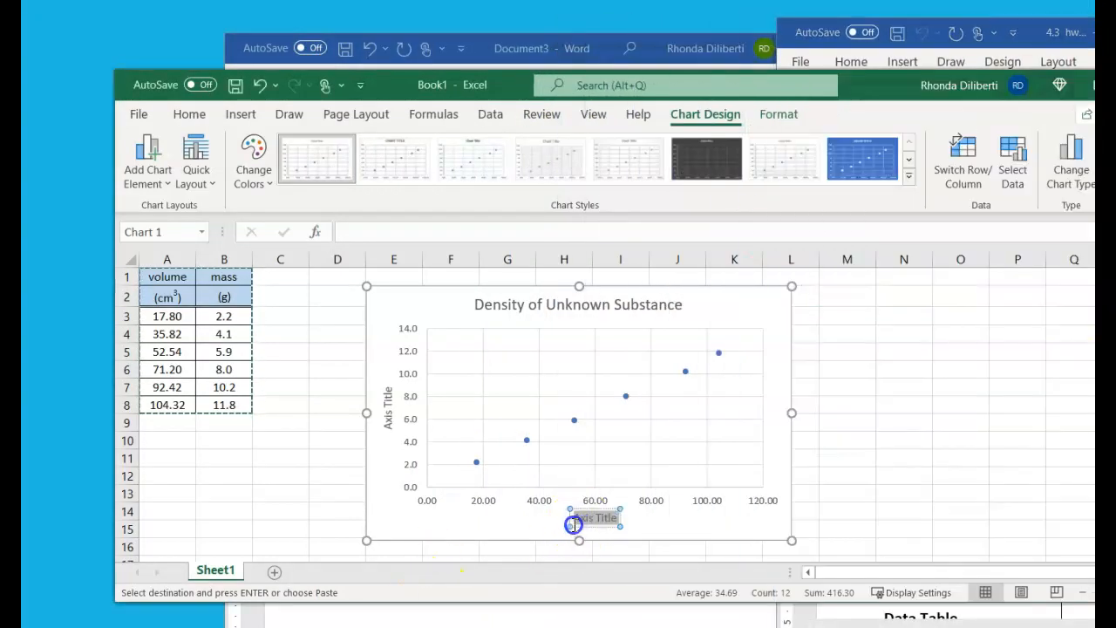
{"action": "type", "text": "Volum"}
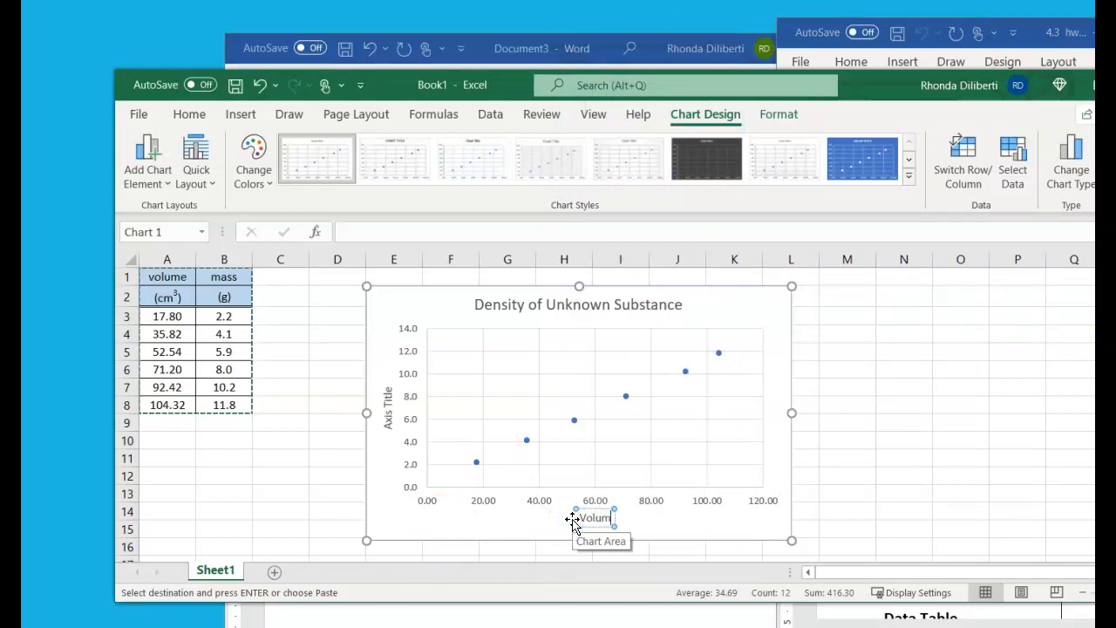
{"action": "type", "text": "e (cm3"}
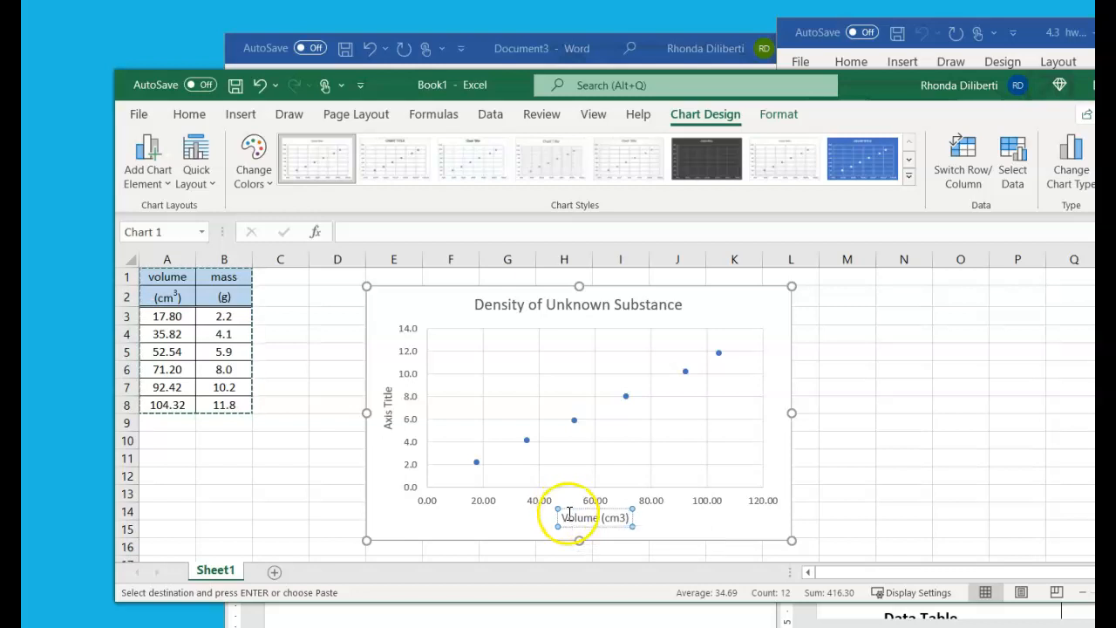
{"action": "left_click", "coordinate": [386, 411]}
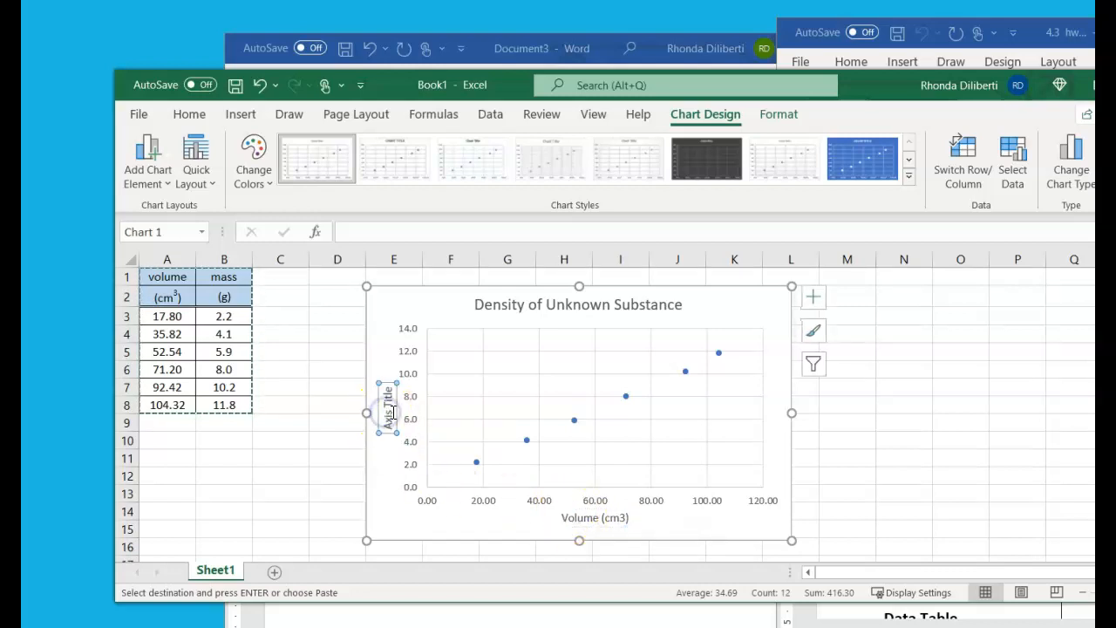
{"action": "left_click", "coordinate": [391, 392]}
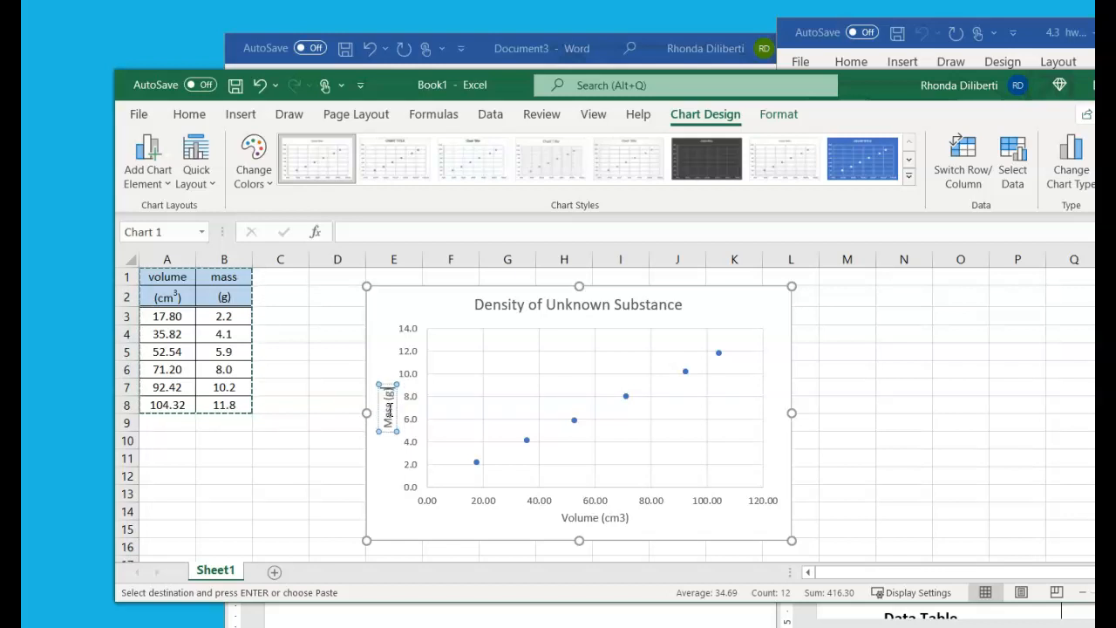
Format the 3 in the horizontal axis title Volume (cm3) as superscript and deselect the chart
{"action": "left_click", "coordinate": [623, 519]}
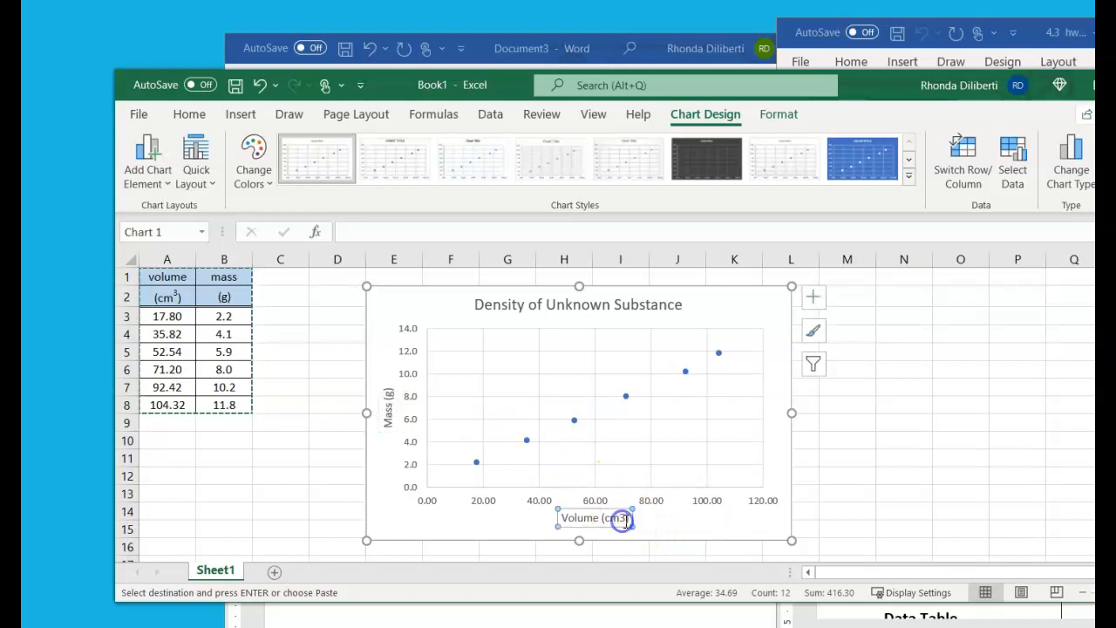
{"action": "left_click_drag", "start_coordinate": [626, 519], "coordinate": [619, 519]}
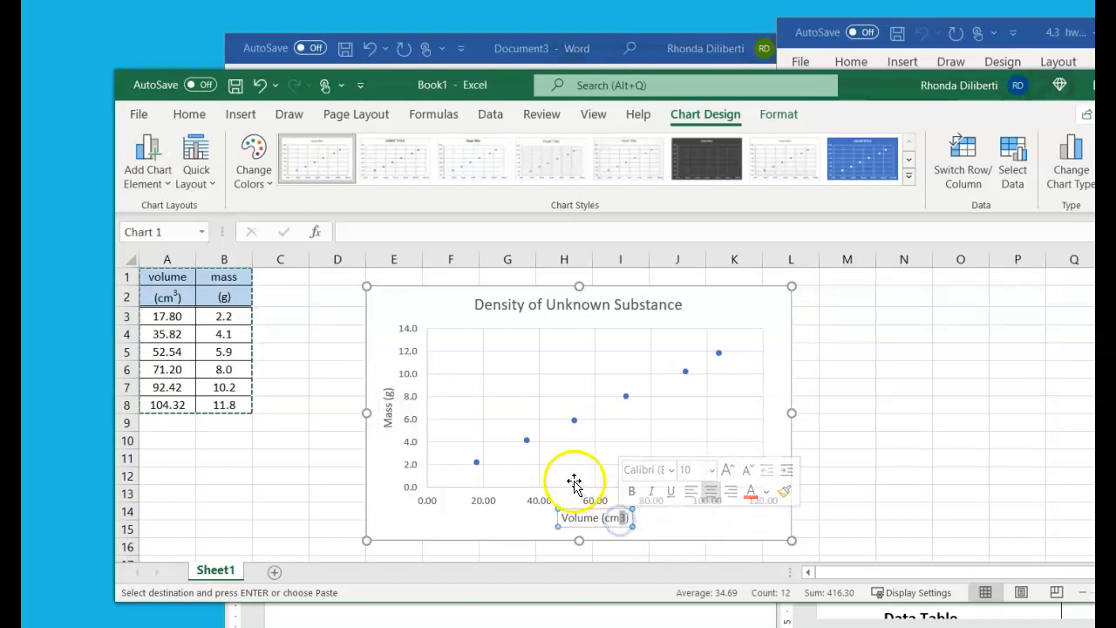
{"action": "left_click", "coordinate": [188, 114]}
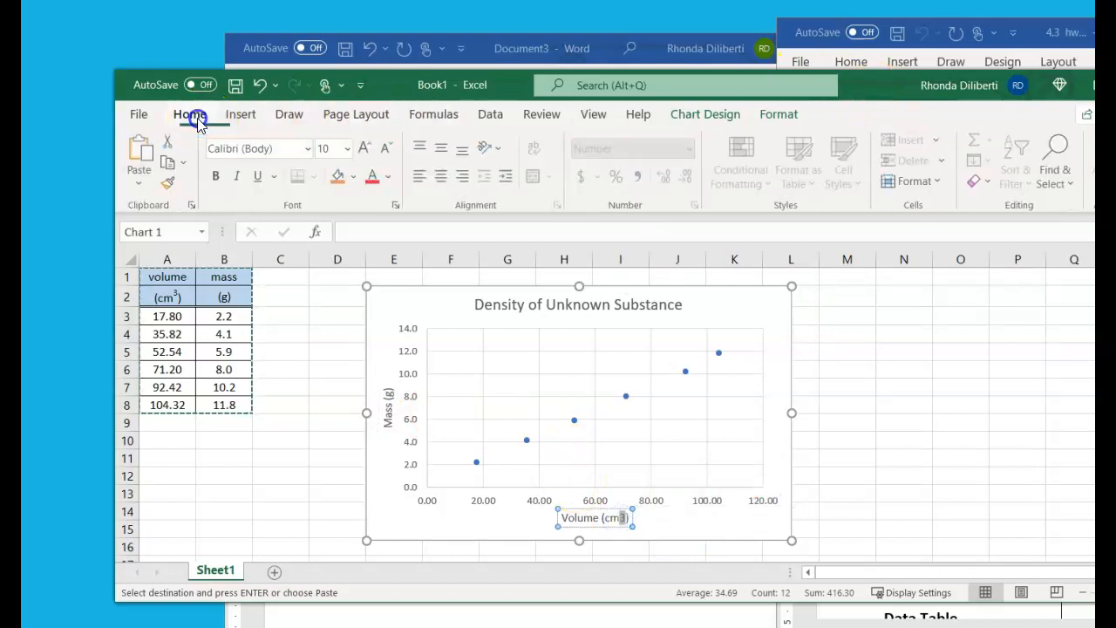
{"action": "left_click", "coordinate": [397, 205]}
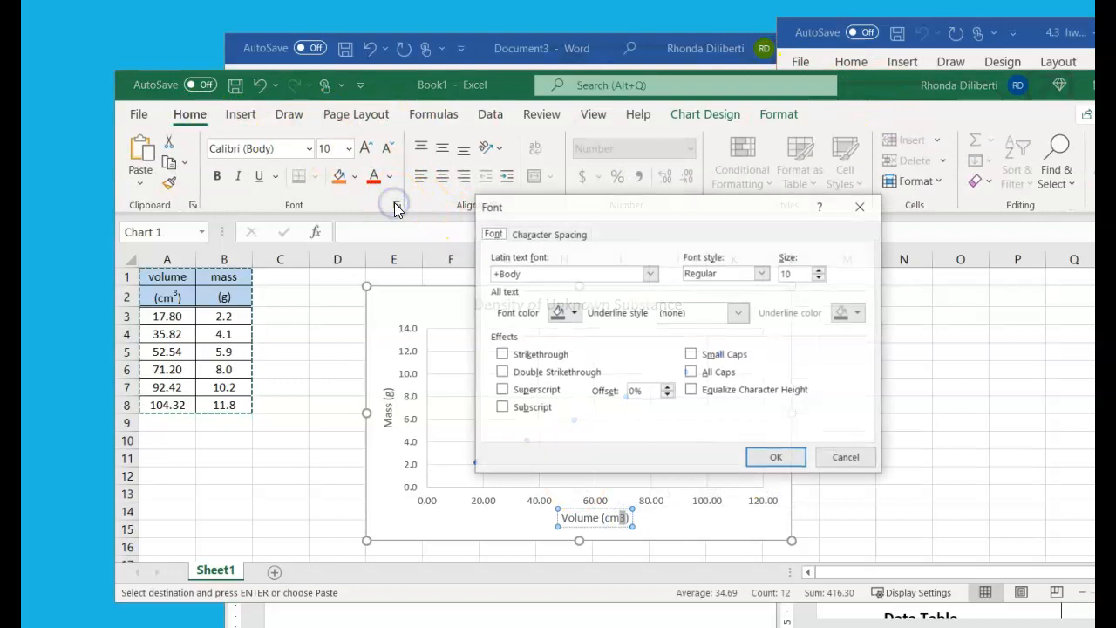
{"action": "left_click", "coordinate": [501, 389]}
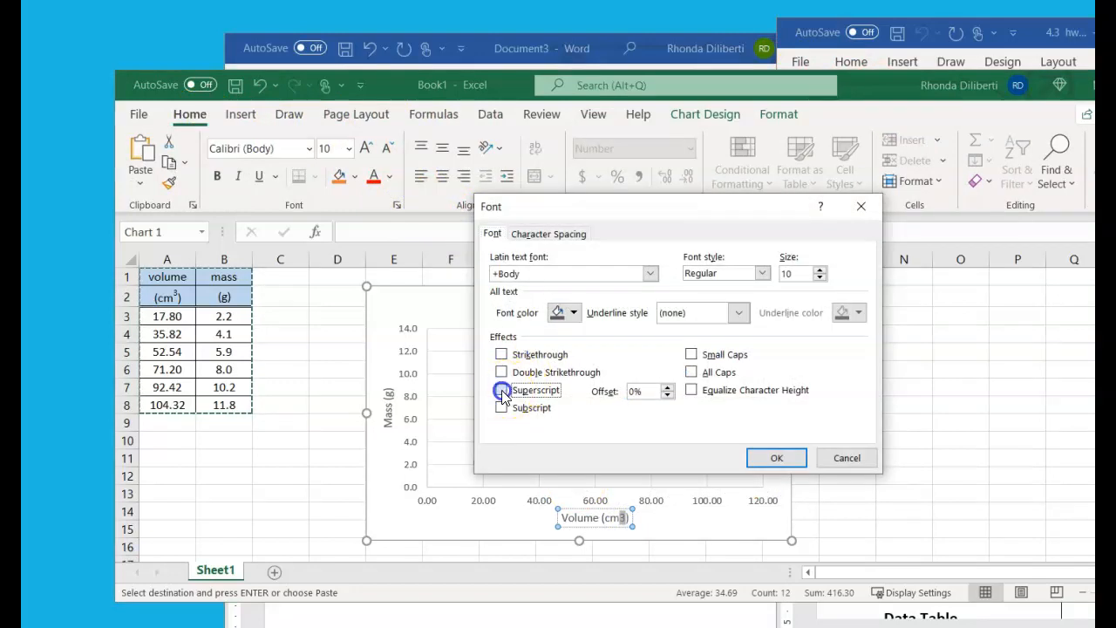
{"action": "left_click", "coordinate": [776, 458]}
{"action": "left_click", "coordinate": [837, 483]}
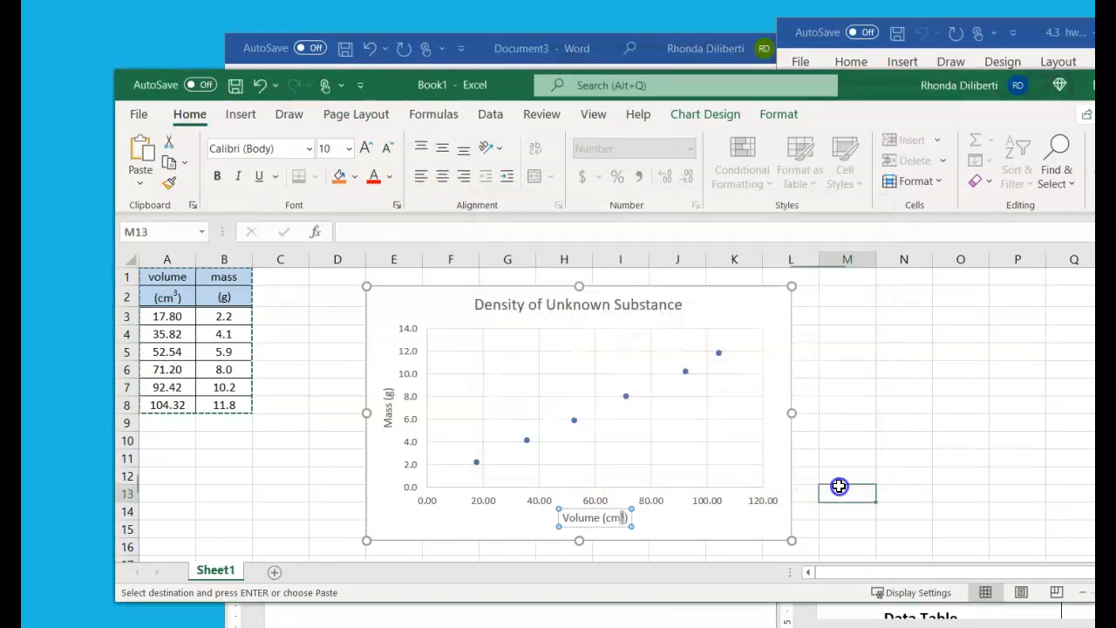
Add a linear trendline to the scatter chart
{"action": "left_click", "coordinate": [716, 300]}
{"action": "left_click", "coordinate": [815, 298]}
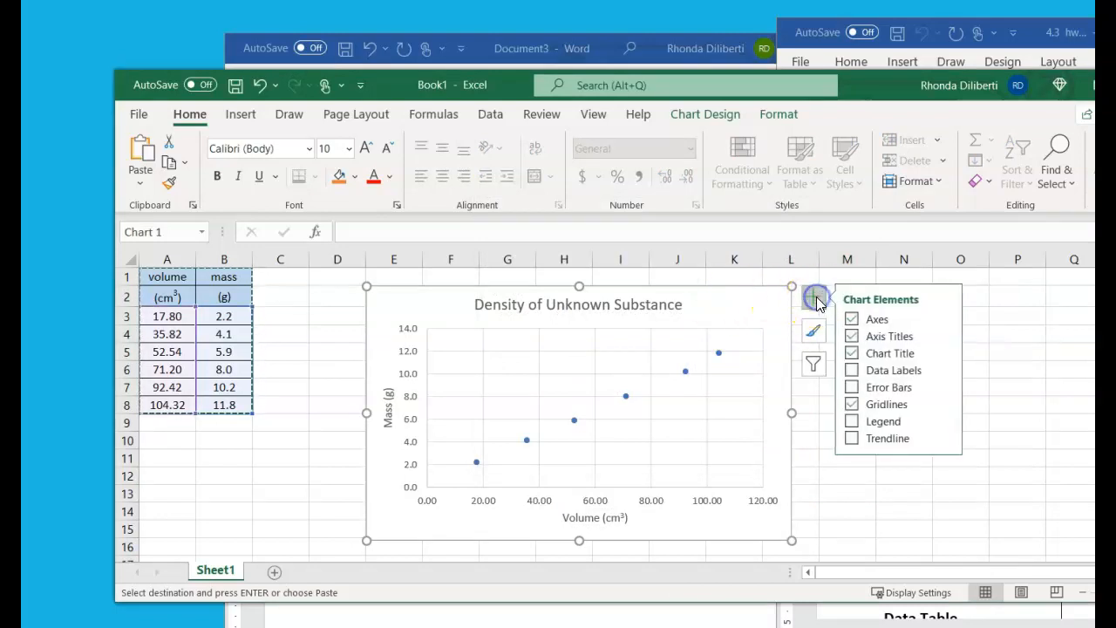
{"action": "left_click", "coordinate": [852, 439]}
{"action": "left_click", "coordinate": [947, 439]}
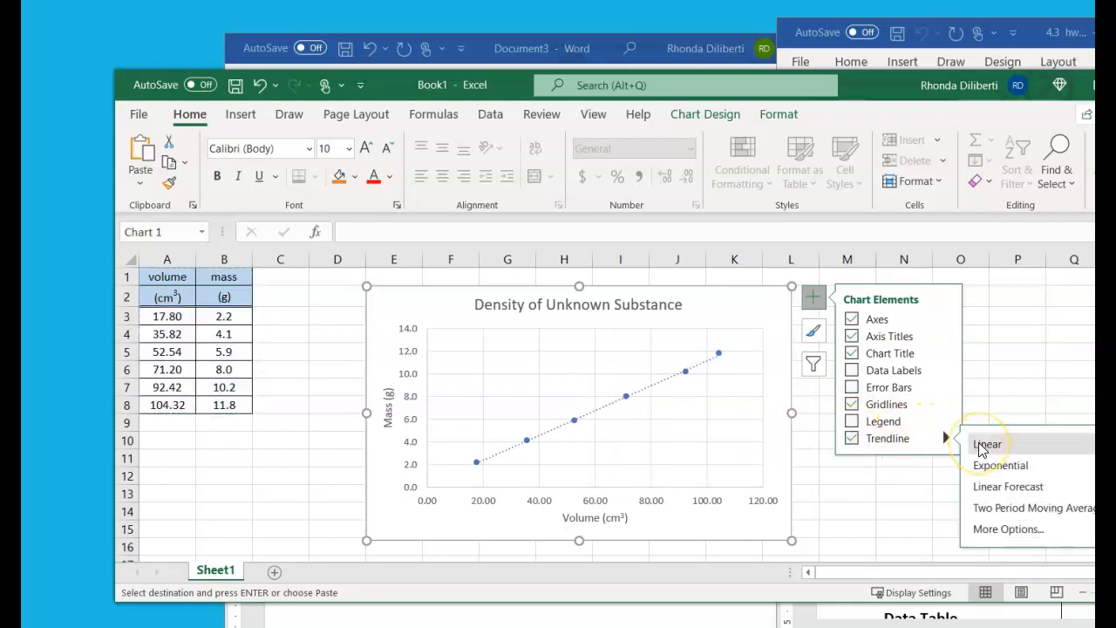
Display the trendline's equation and R-squared value on the chart and place the label below the line
{"action": "left_click", "coordinate": [991, 530]}
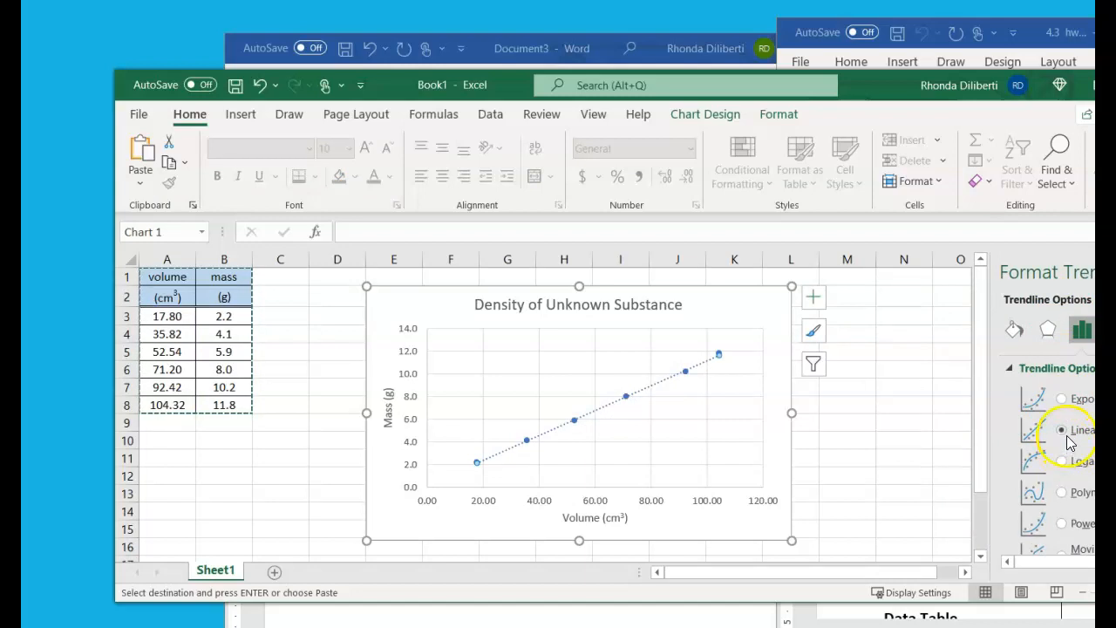
{"action": "scroll", "coordinate": [1068, 435], "scroll_direction": "down", "scroll_amount": 5}
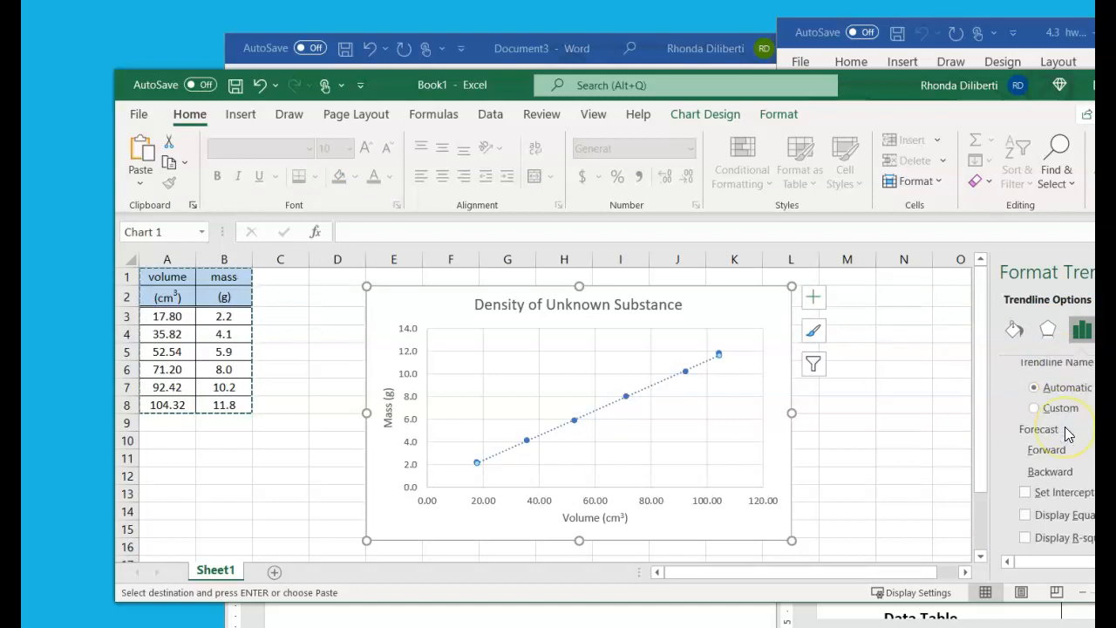
{"action": "left_click", "coordinate": [1026, 537]}
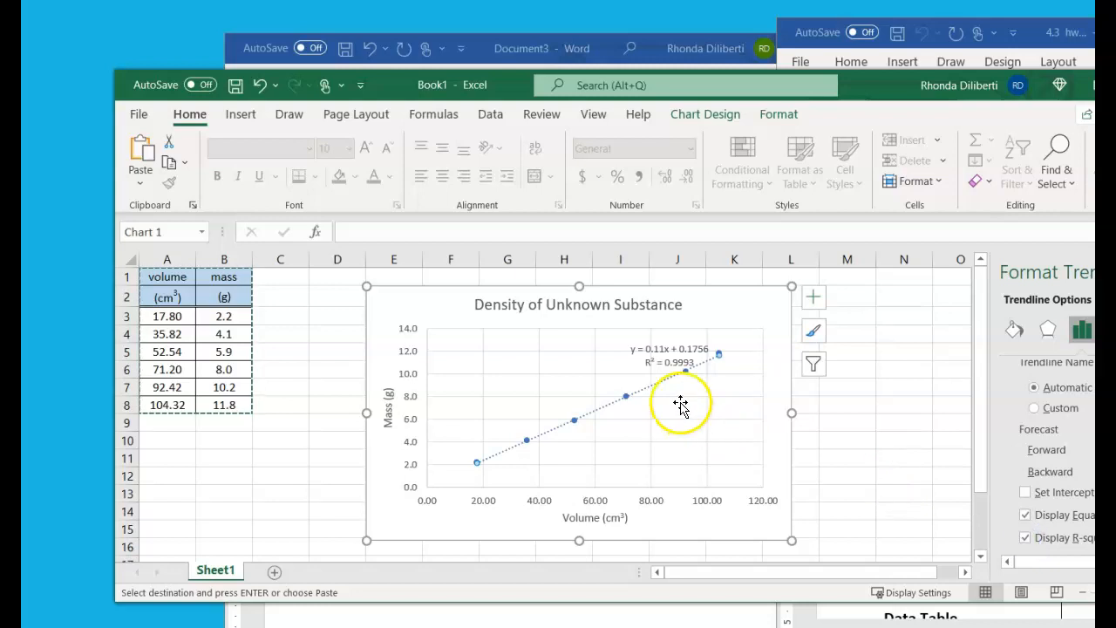
{"action": "left_click_drag", "start_coordinate": [668, 364], "coordinate": [702, 420]}
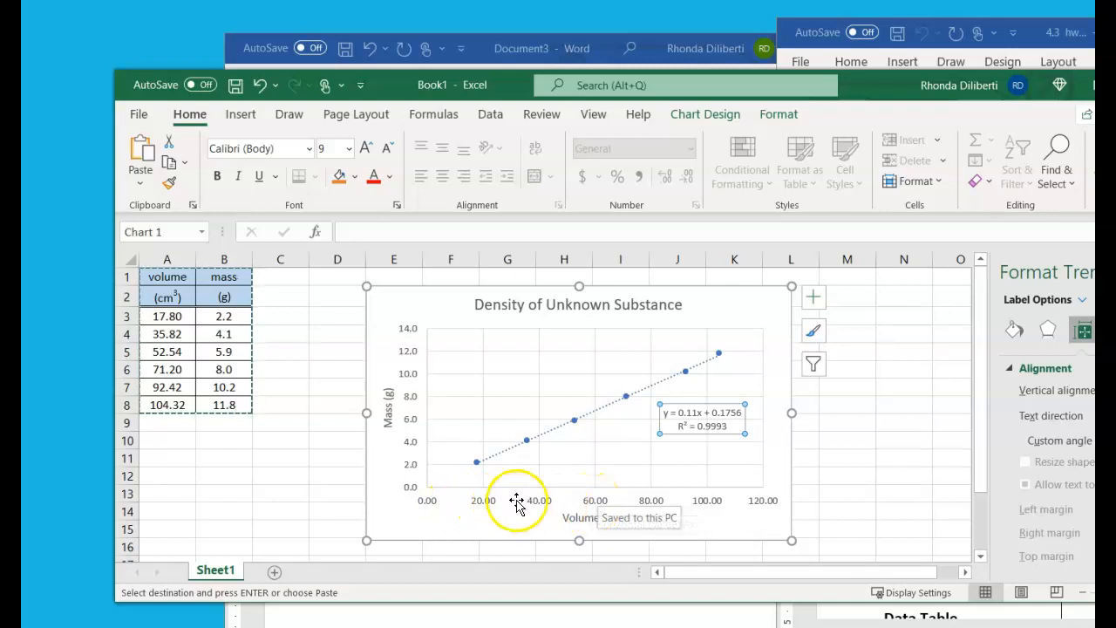
Move the workbook window to reveal the whole formatting pane, and set the horizontal axis's major unit to 20
{"action": "left_click", "coordinate": [710, 503]}
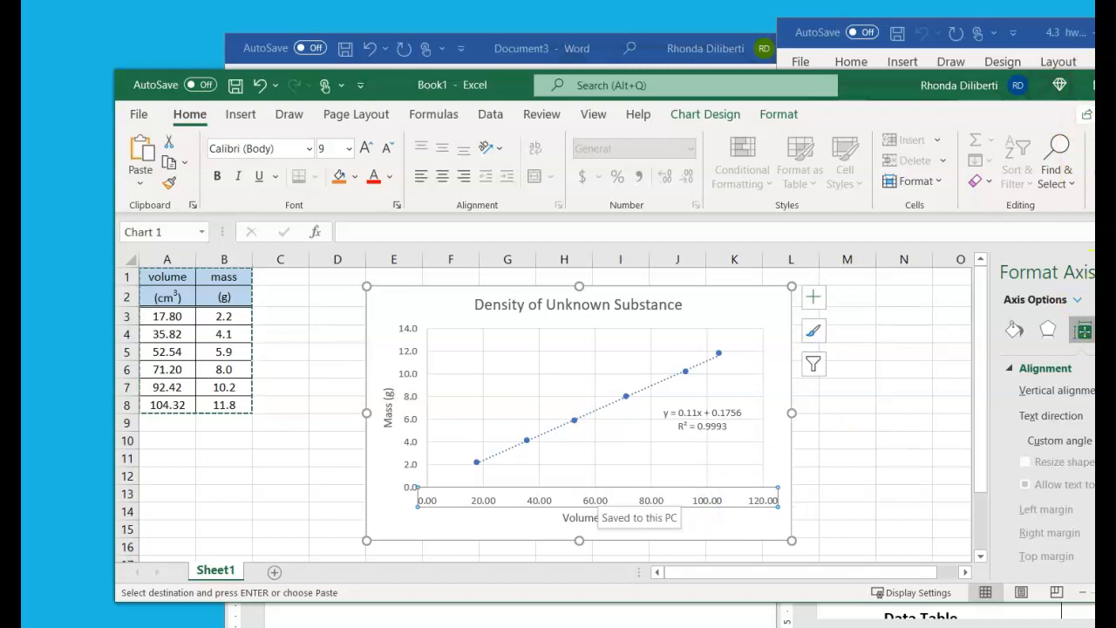
{"action": "left_click_drag", "start_coordinate": [860, 79], "coordinate": [681, 55]}
{"action": "scroll", "coordinate": [957, 418], "scroll_direction": "down", "scroll_amount": 1}
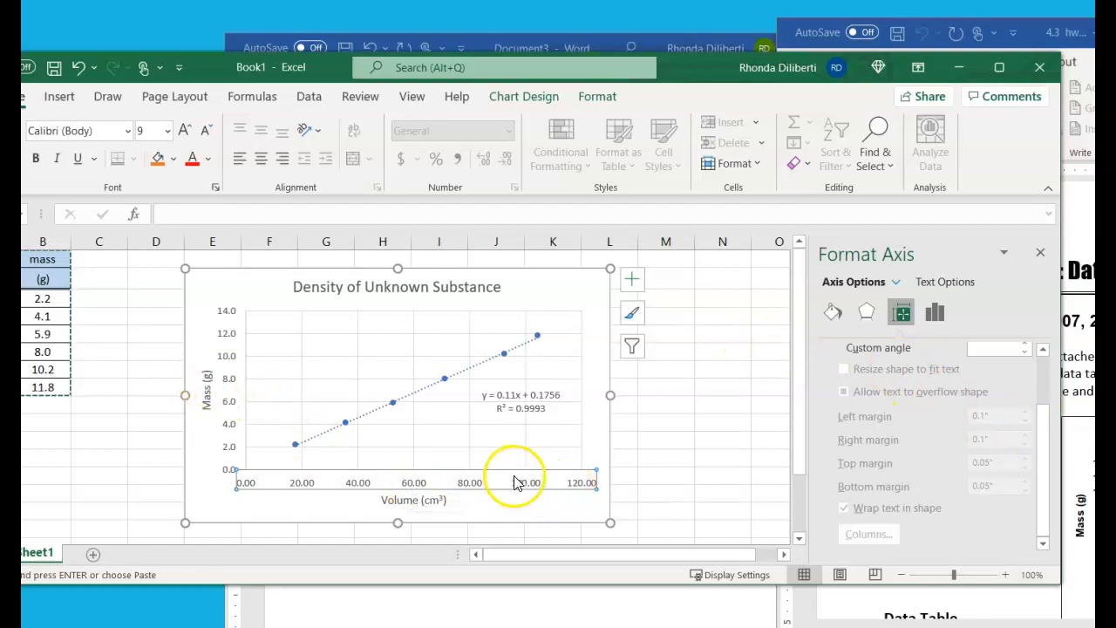
{"action": "left_click", "coordinate": [470, 484]}
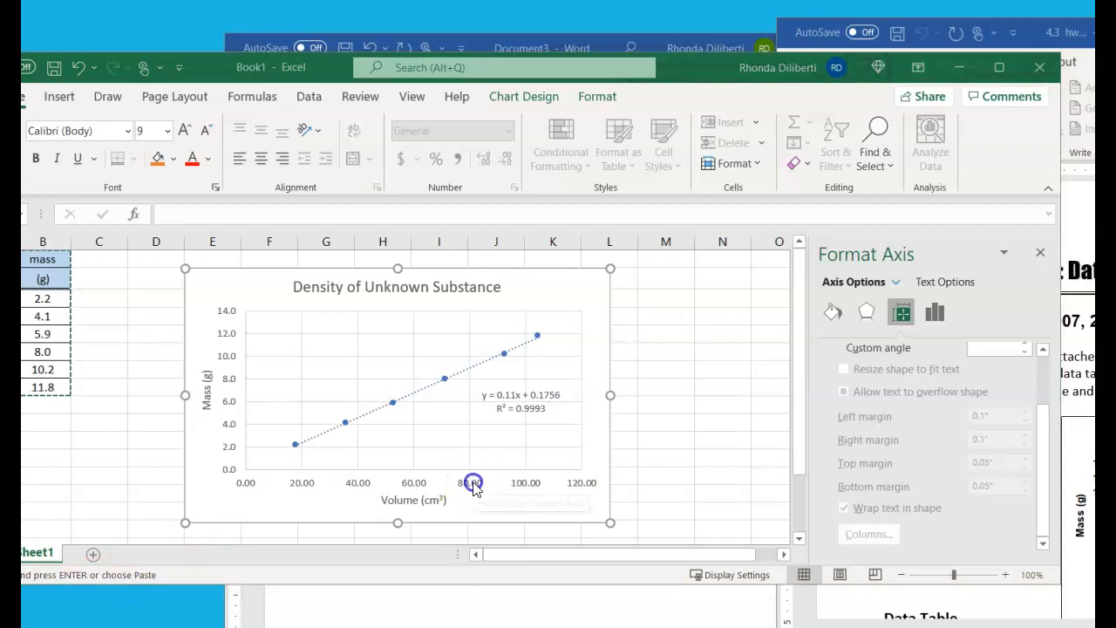
{"action": "right_click", "coordinate": [469, 490]}
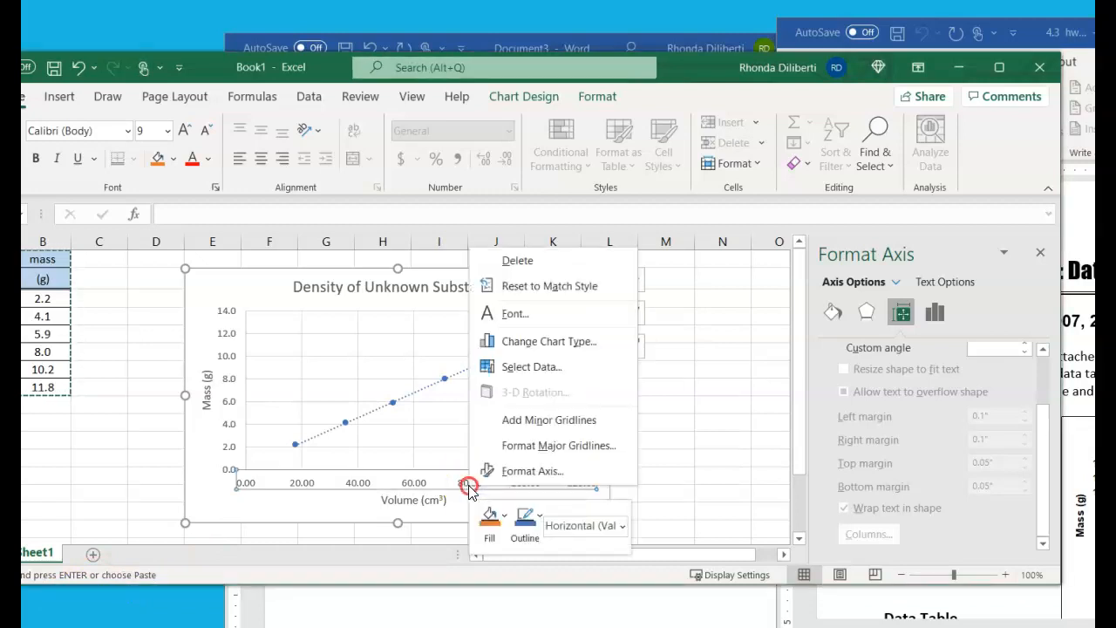
{"action": "left_click", "coordinate": [523, 472]}
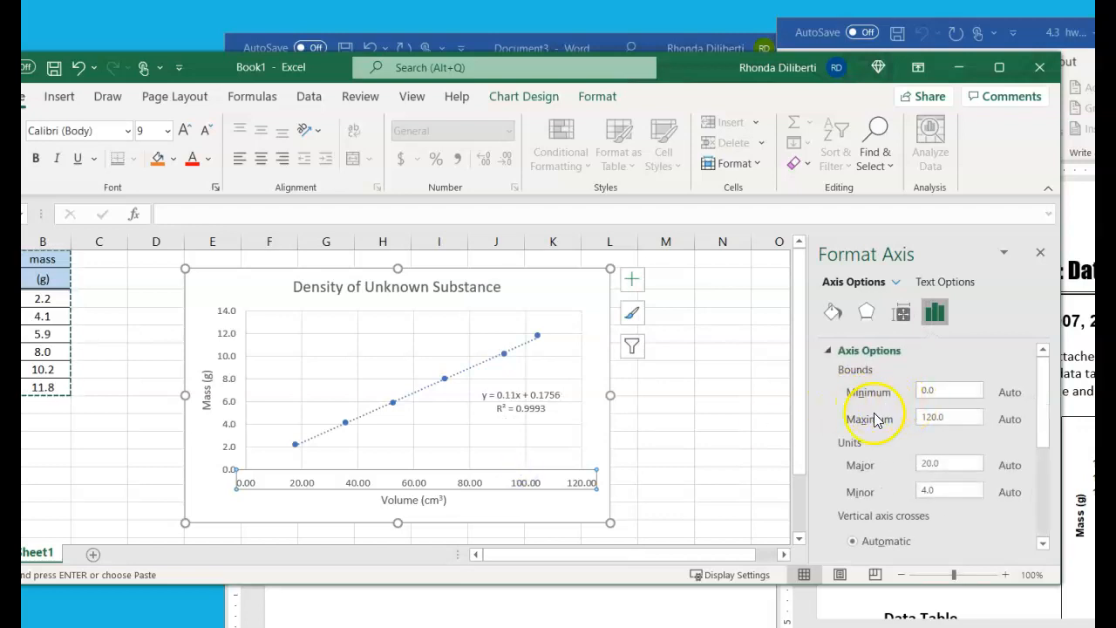
{"action": "left_click_drag", "start_coordinate": [940, 465], "coordinate": [913, 464]}
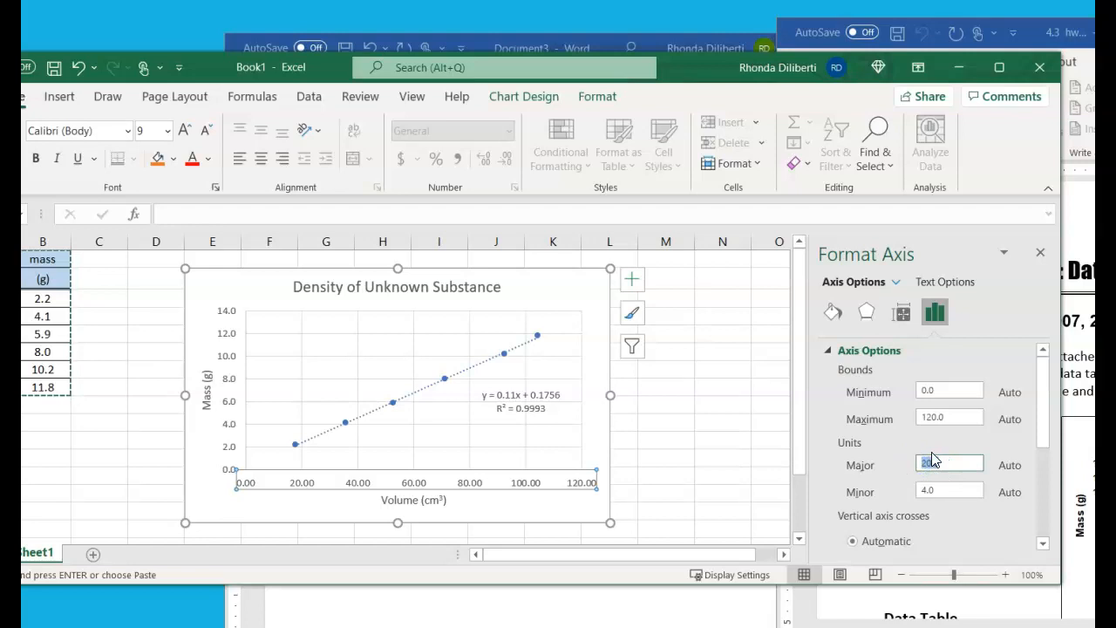
{"action": "type", "text": "20"}
Set the number format of the chart's horizontal axis labels to 0 decimal places
{"action": "scroll", "coordinate": [919, 373], "scroll_direction": "down", "scroll_amount": 3}
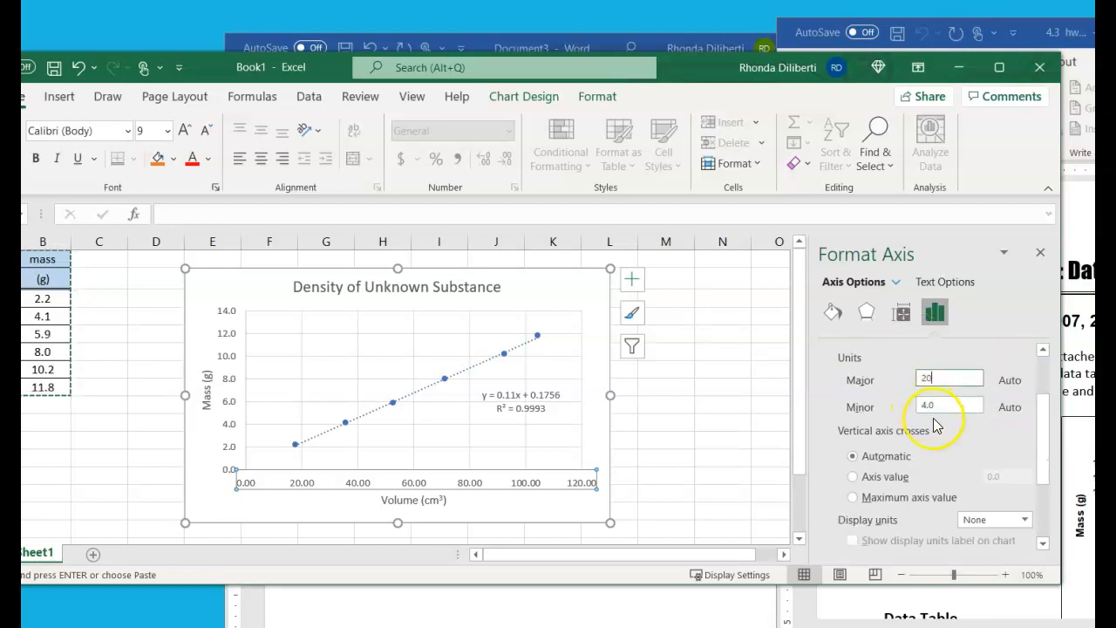
{"action": "scroll", "coordinate": [926, 455], "scroll_direction": "down", "scroll_amount": 2}
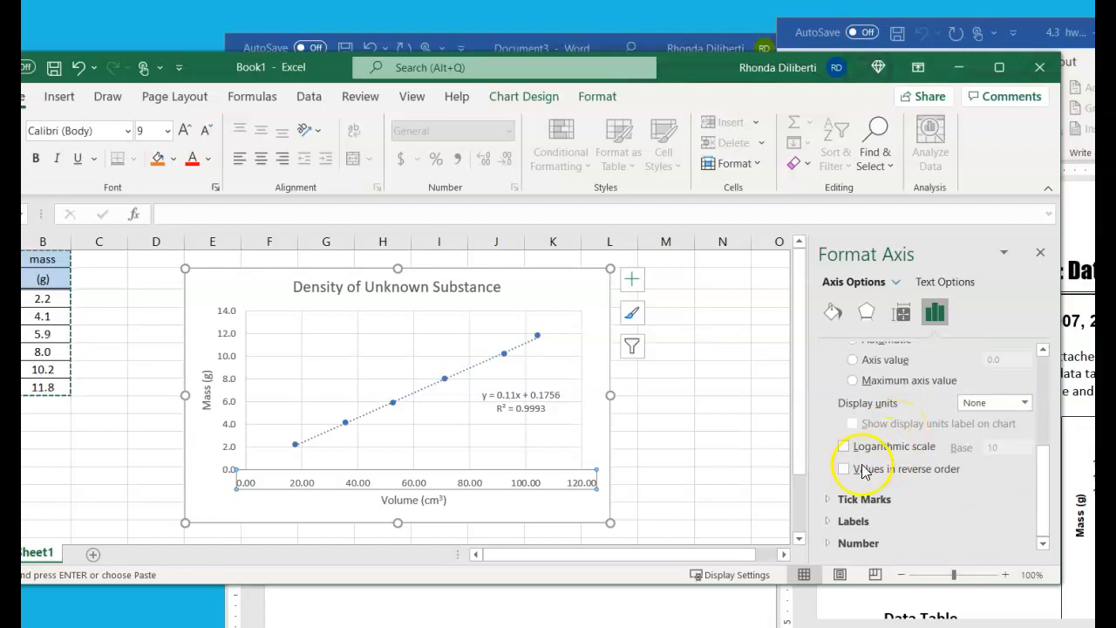
{"action": "scroll", "coordinate": [868, 489], "scroll_direction": "up", "scroll_amount": 2}
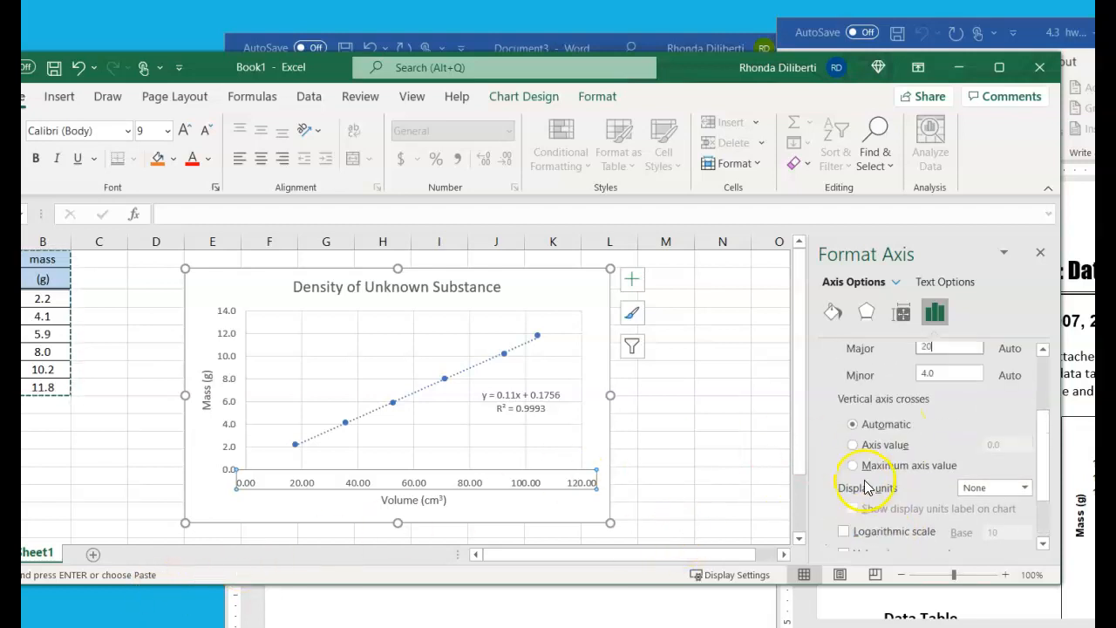
{"action": "scroll", "coordinate": [921, 518], "scroll_direction": "down", "scroll_amount": 2}
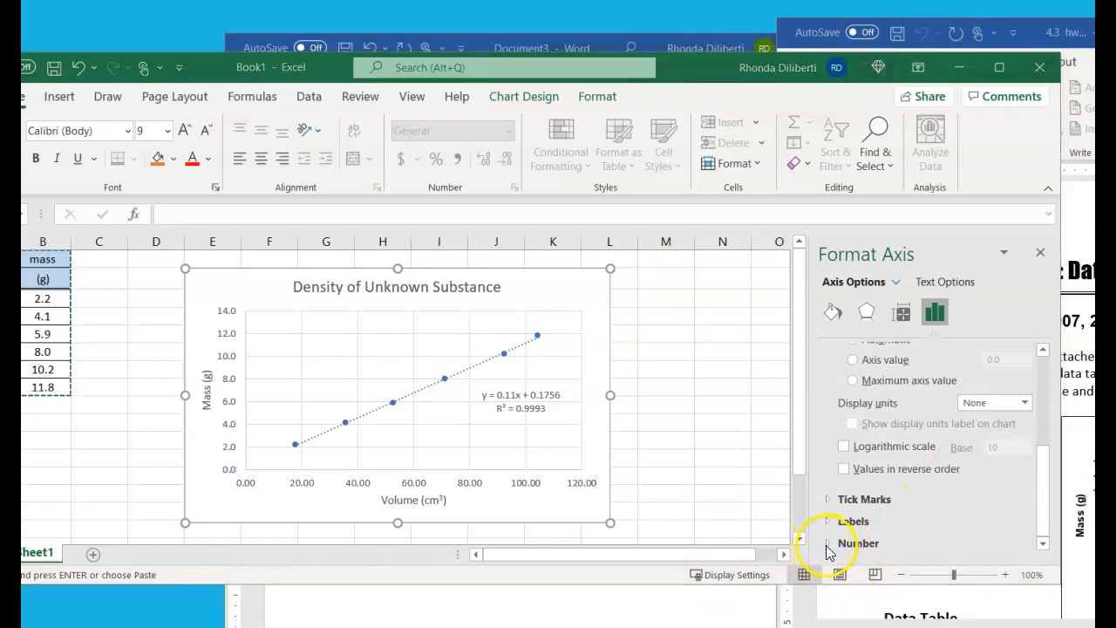
{"action": "left_click", "coordinate": [828, 548]}
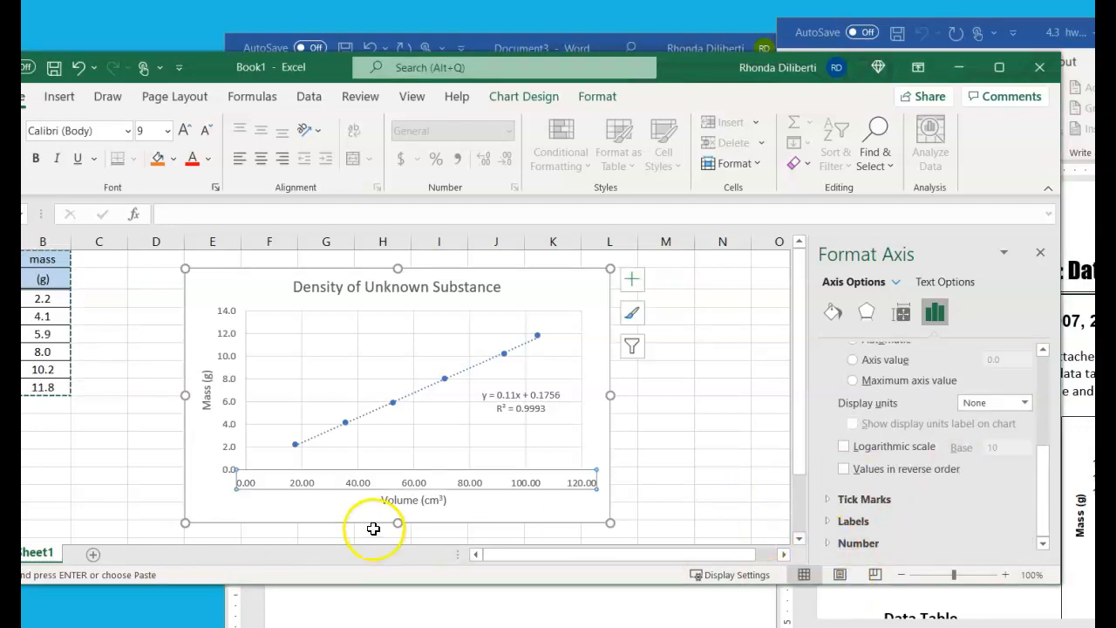
{"action": "left_click", "coordinate": [827, 545]}
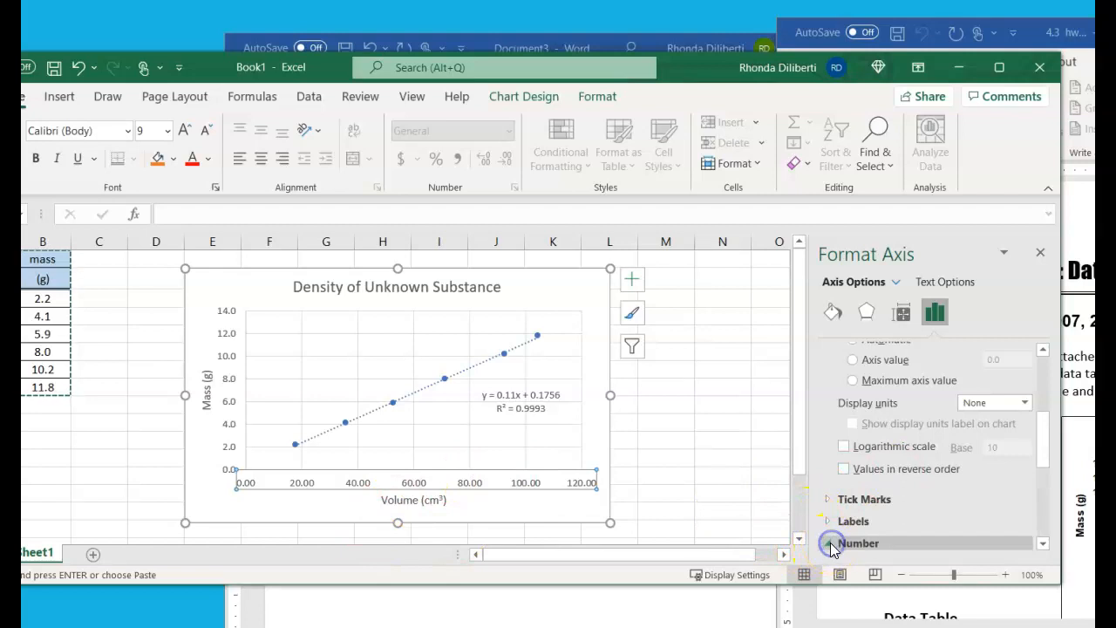
{"action": "right_click", "coordinate": [529, 481]}
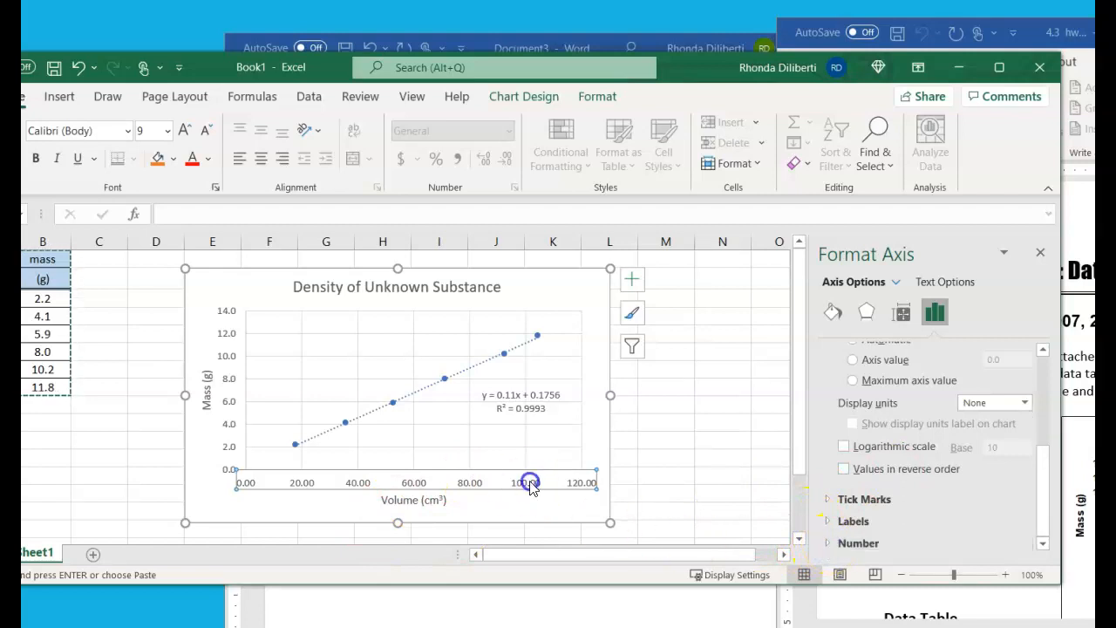
{"action": "left_click", "coordinate": [567, 467]}
{"action": "scroll", "coordinate": [859, 491], "scroll_direction": "down", "scroll_amount": 5}
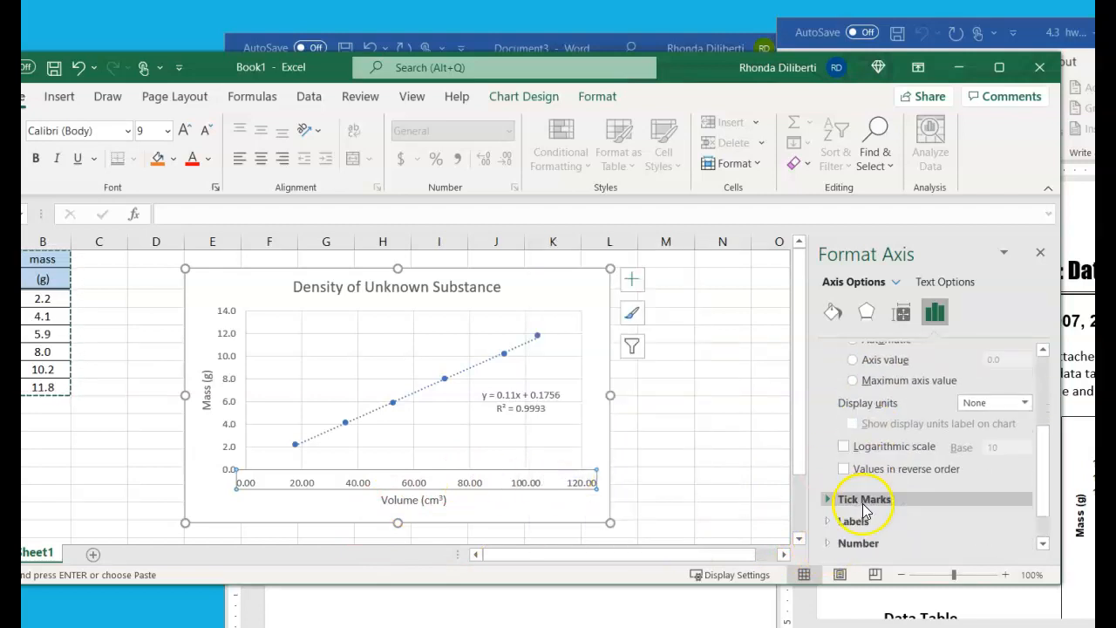
{"action": "left_click", "coordinate": [831, 543]}
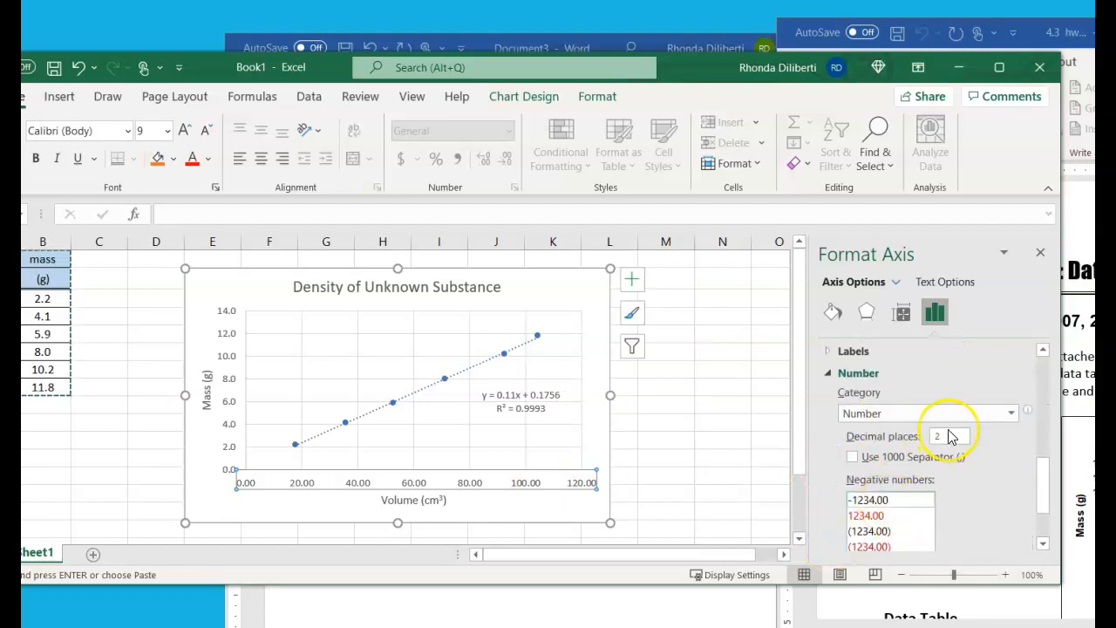
{"action": "double_click", "coordinate": [952, 438]}
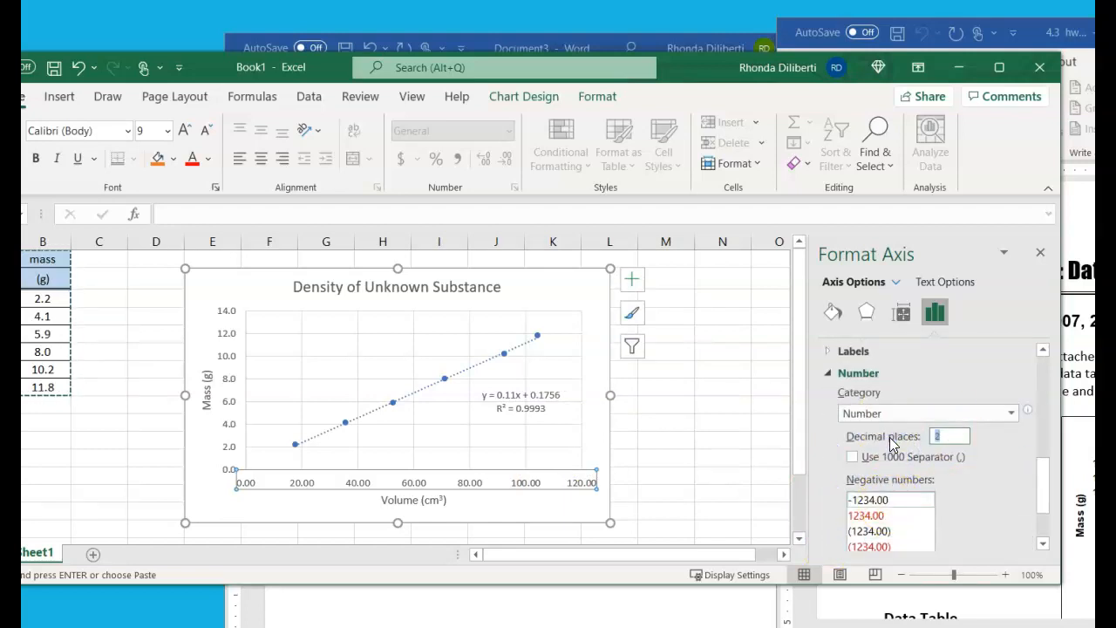
{"action": "type", "text": "0"}
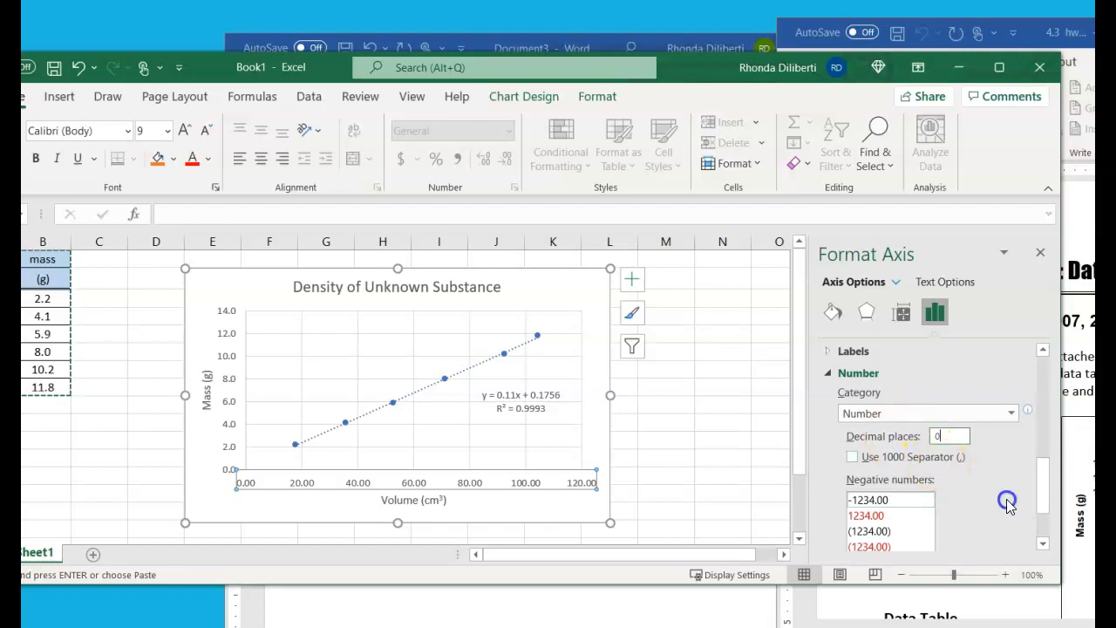
{"action": "scroll", "coordinate": [1008, 502], "scroll_direction": "down", "scroll_amount": 2}
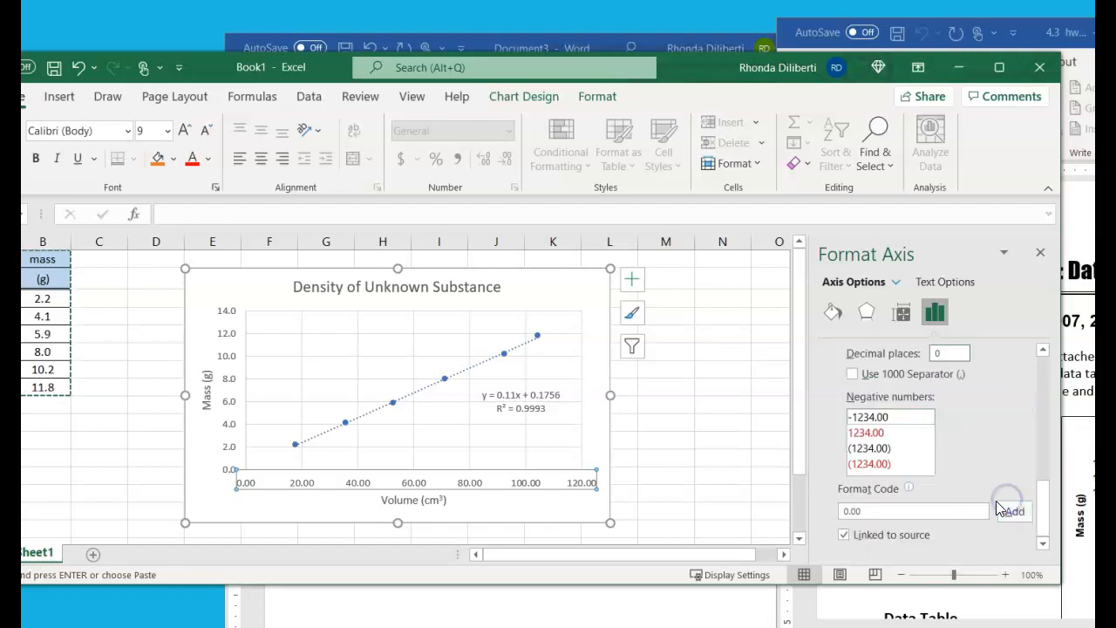
{"action": "left_click", "coordinate": [526, 490]}
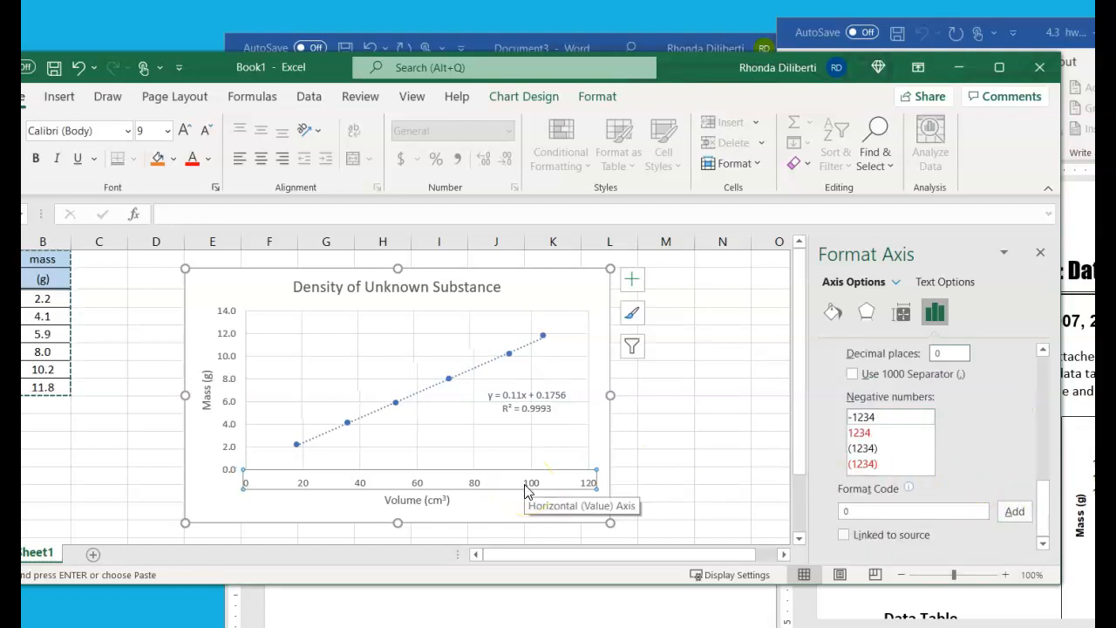
Set the number format of the chart's vertical axis labels to 0 decimal places
{"action": "left_click", "coordinate": [226, 399]}
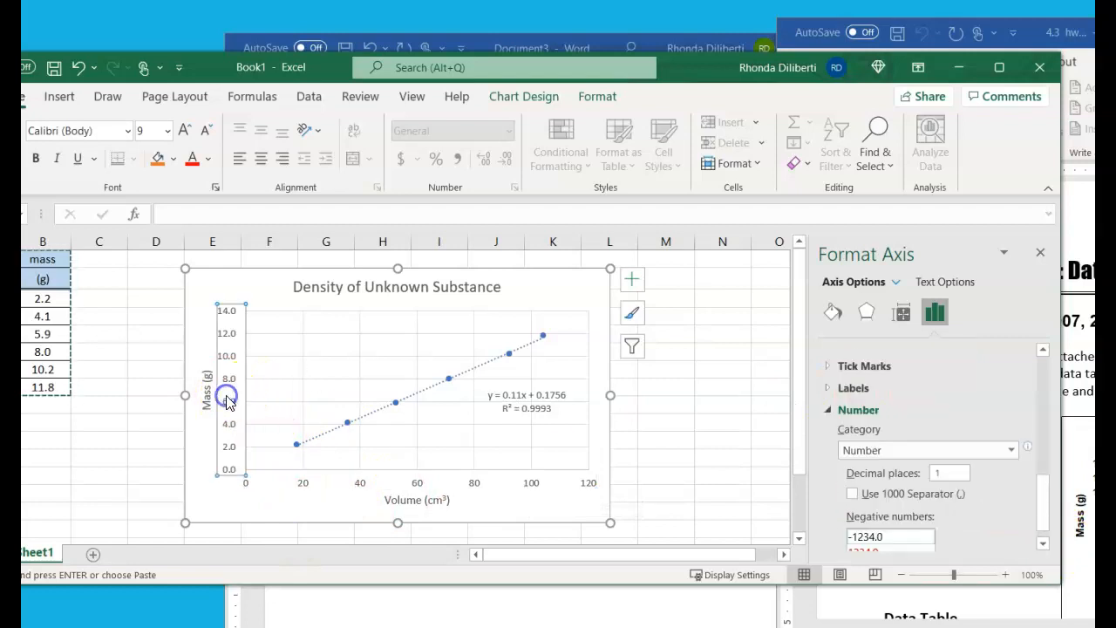
{"action": "right_click", "coordinate": [227, 400]}
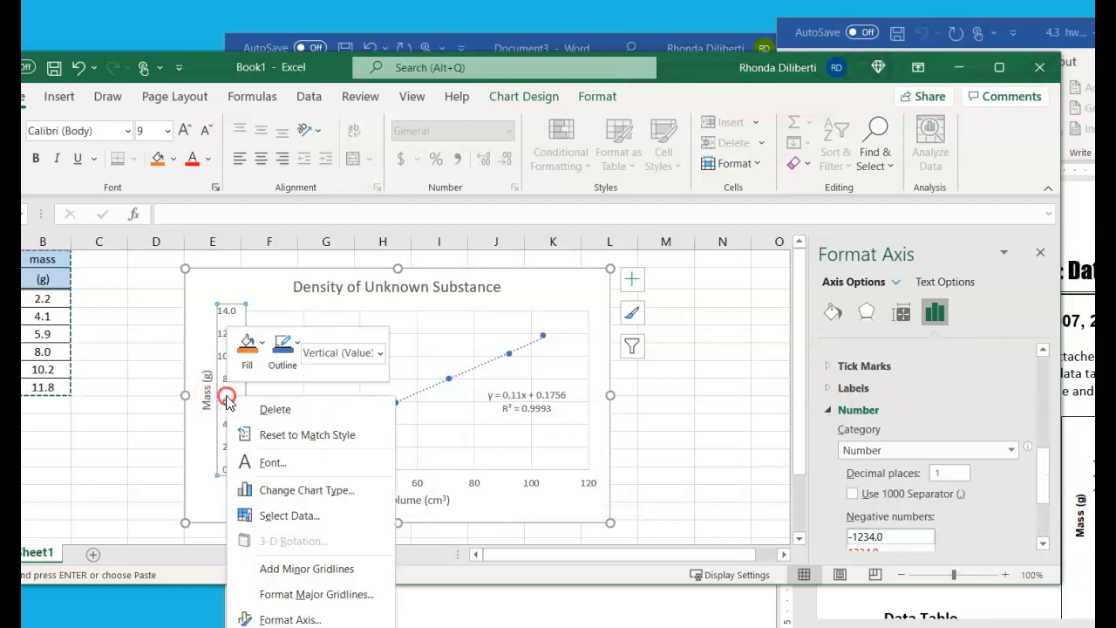
{"action": "left_click", "coordinate": [271, 618]}
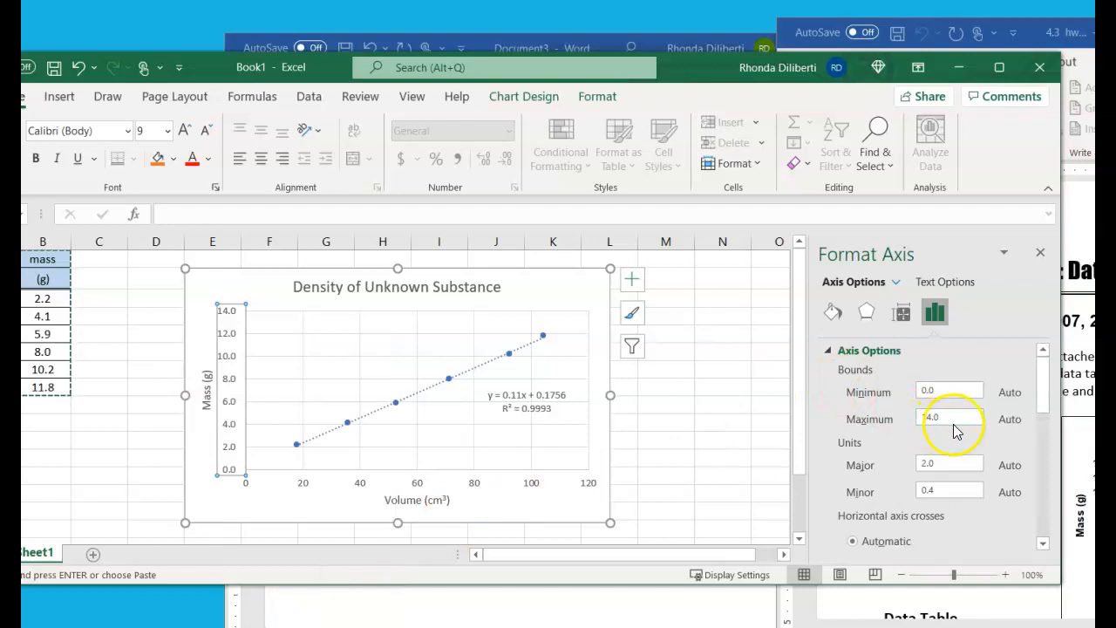
{"action": "scroll", "coordinate": [859, 498], "scroll_direction": "down", "scroll_amount": 5}
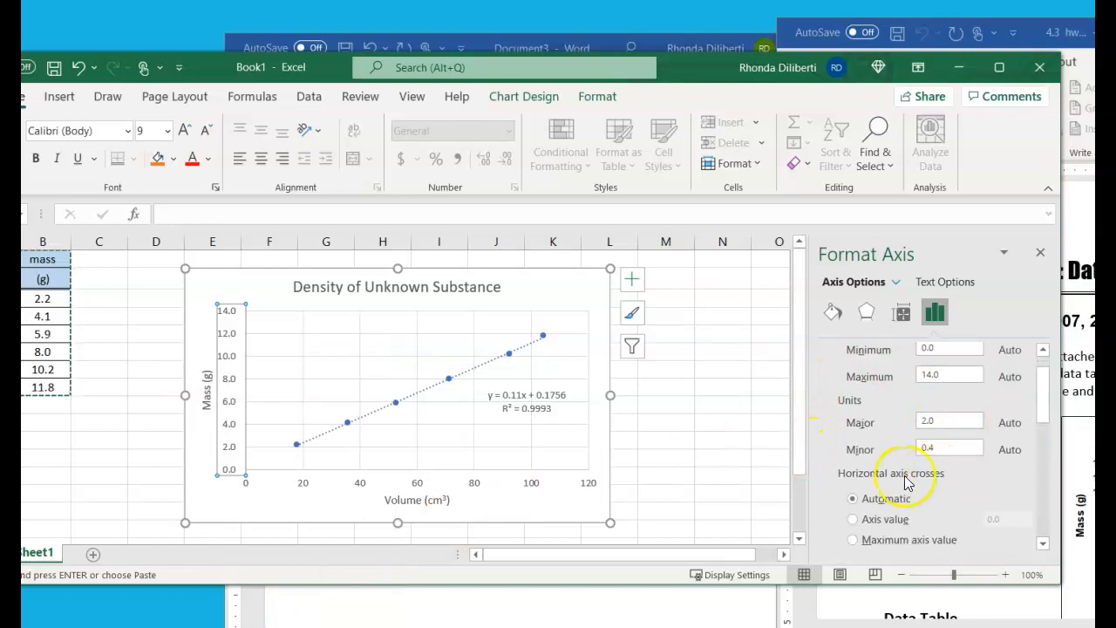
{"action": "left_click_drag", "start_coordinate": [942, 511], "coordinate": [877, 495]}
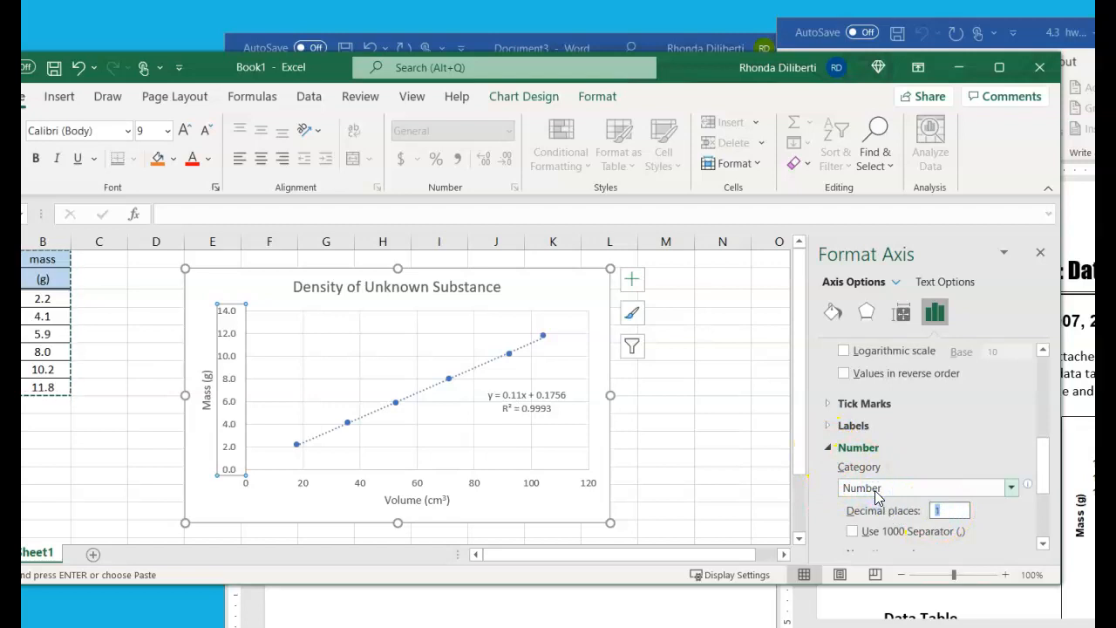
{"action": "key", "text": "Return"}
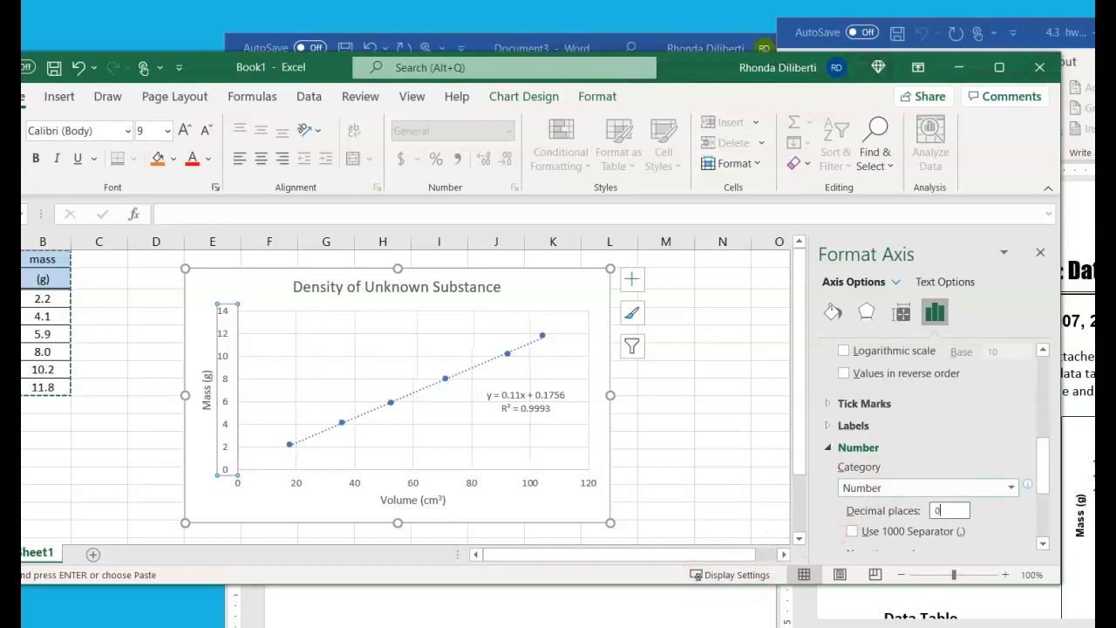
Bring up the homework document for comparison, and copy the whole scatter chart into the Word document below the Graph: heading
{"action": "key", "text": "alt+Tab"}
{"action": "left_click_drag", "start_coordinate": [1046, 26], "coordinate": [959, 18]}
{"action": "left_click", "coordinate": [248, 282]}
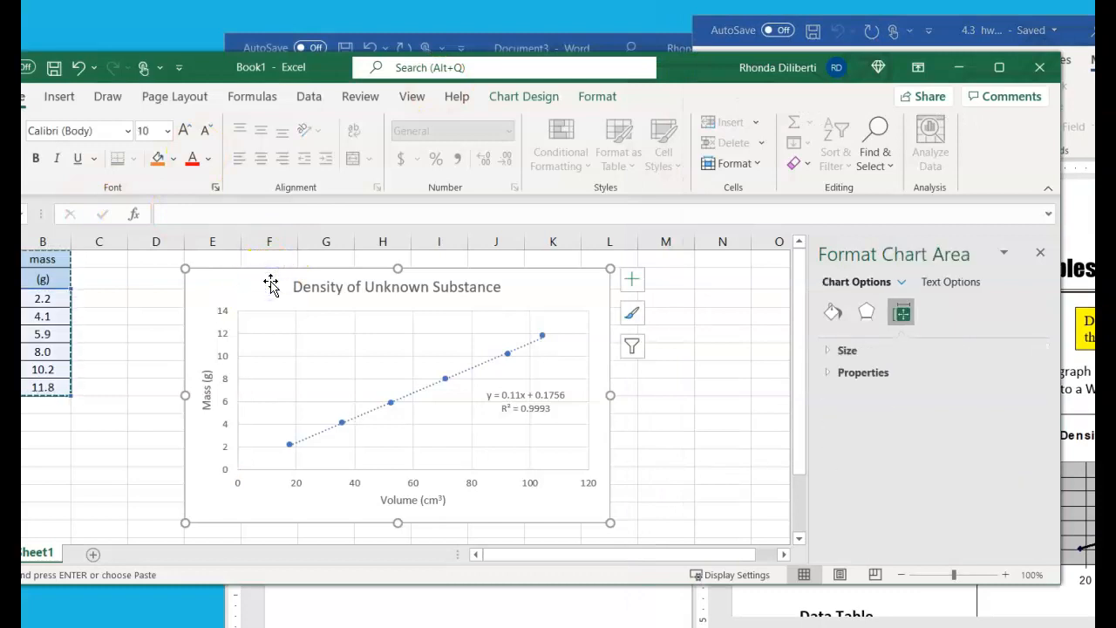
{"action": "left_click", "coordinate": [252, 302]}
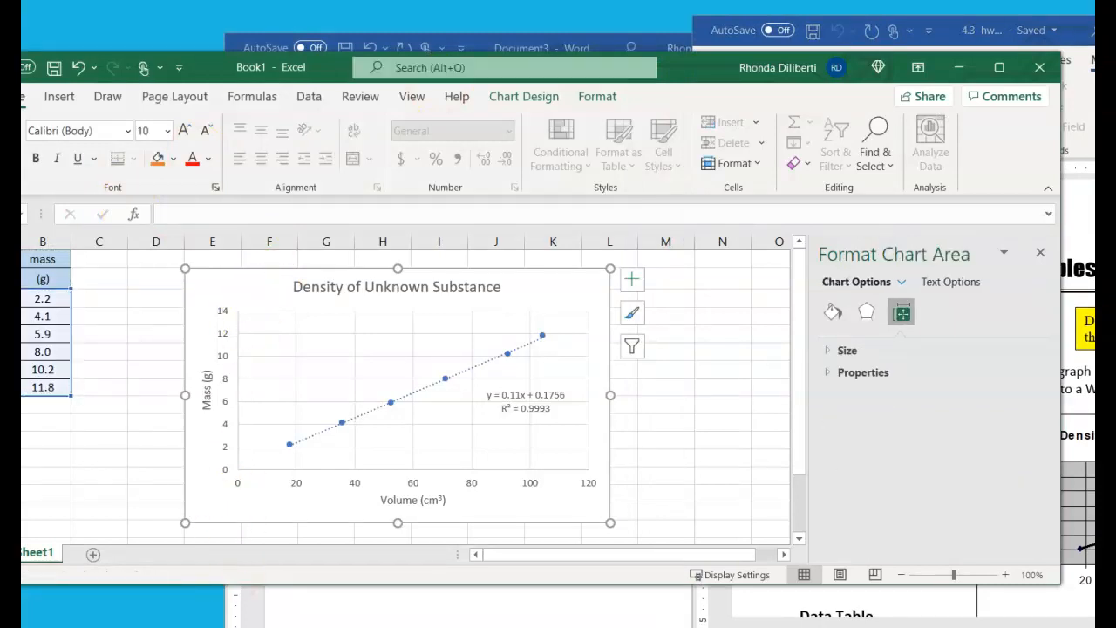
{"action": "left_click", "coordinate": [258, 593]}
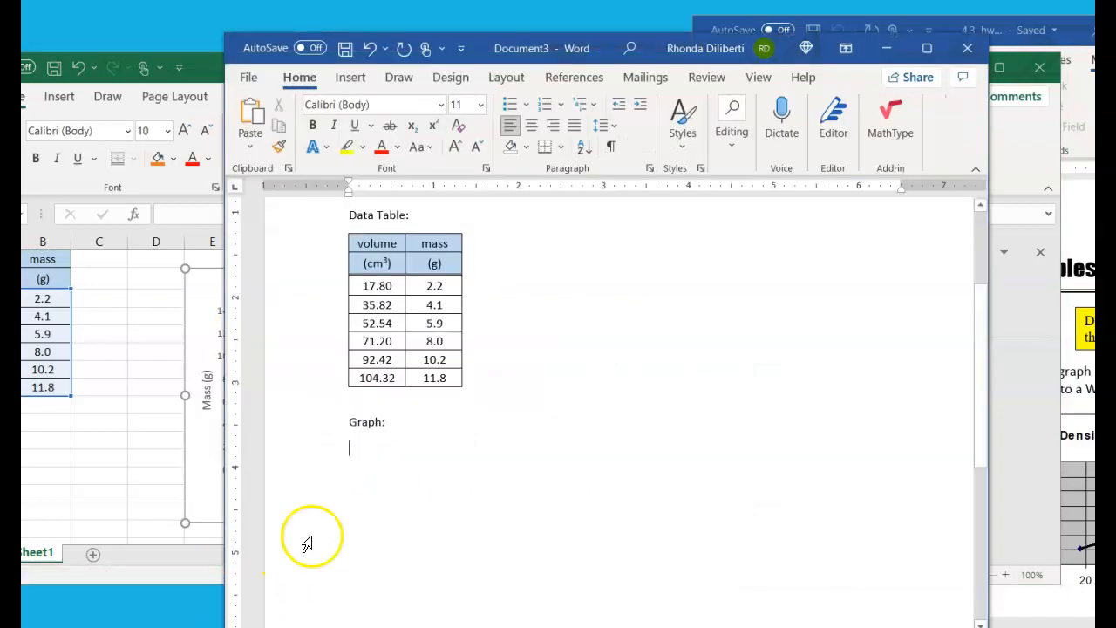
{"action": "key", "text": "ctrl+v"}
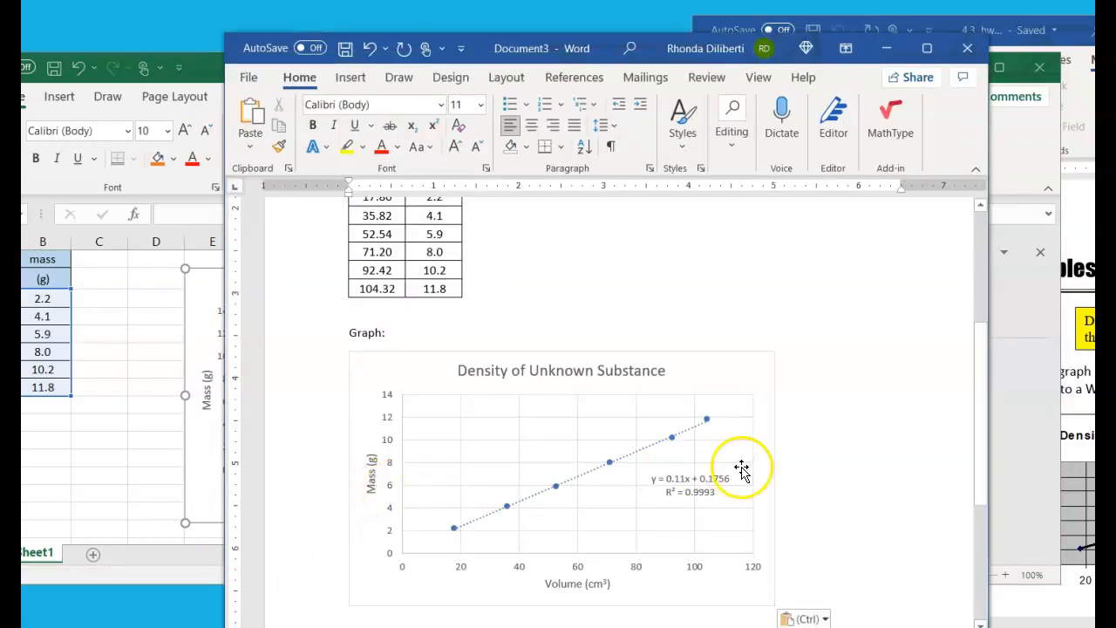
{"action": "scroll", "coordinate": [792, 473], "scroll_direction": "down", "scroll_amount": 2}
{"action": "scroll", "coordinate": [807, 471], "scroll_direction": "up", "scroll_amount": 7}
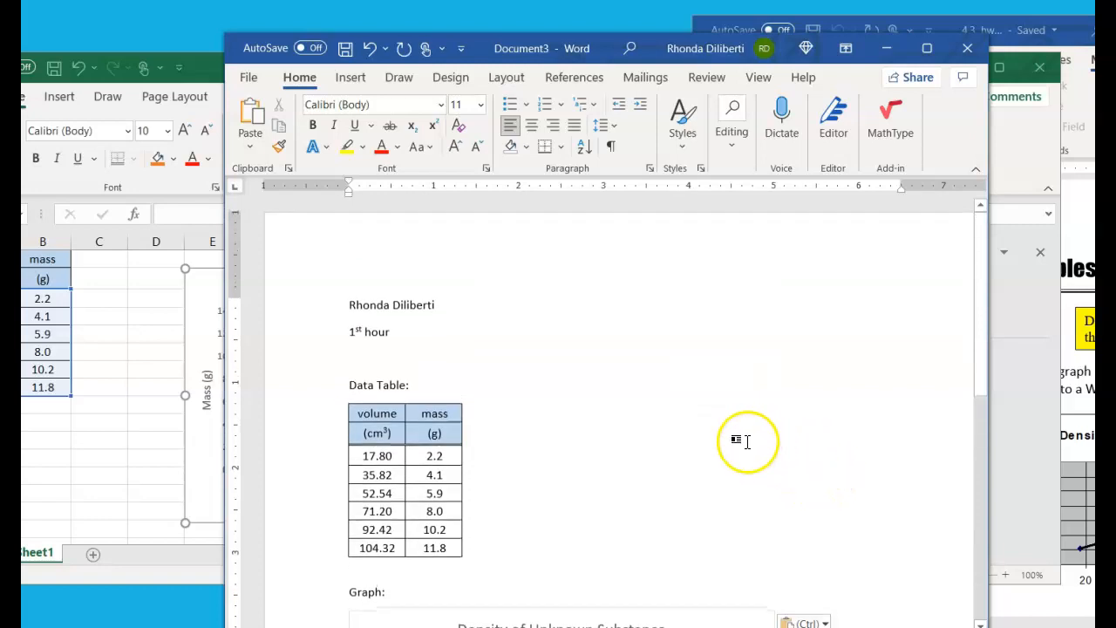
{"action": "scroll", "coordinate": [675, 428], "scroll_direction": "down", "scroll_amount": 3}
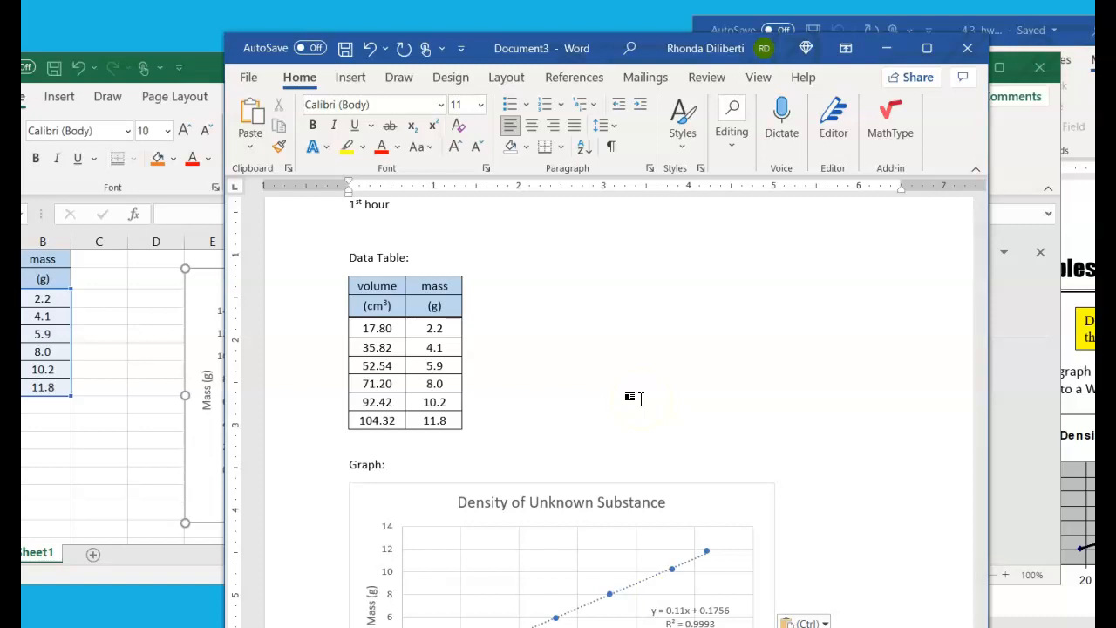
{"action": "scroll", "coordinate": [640, 399], "scroll_direction": "up", "scroll_amount": 3}
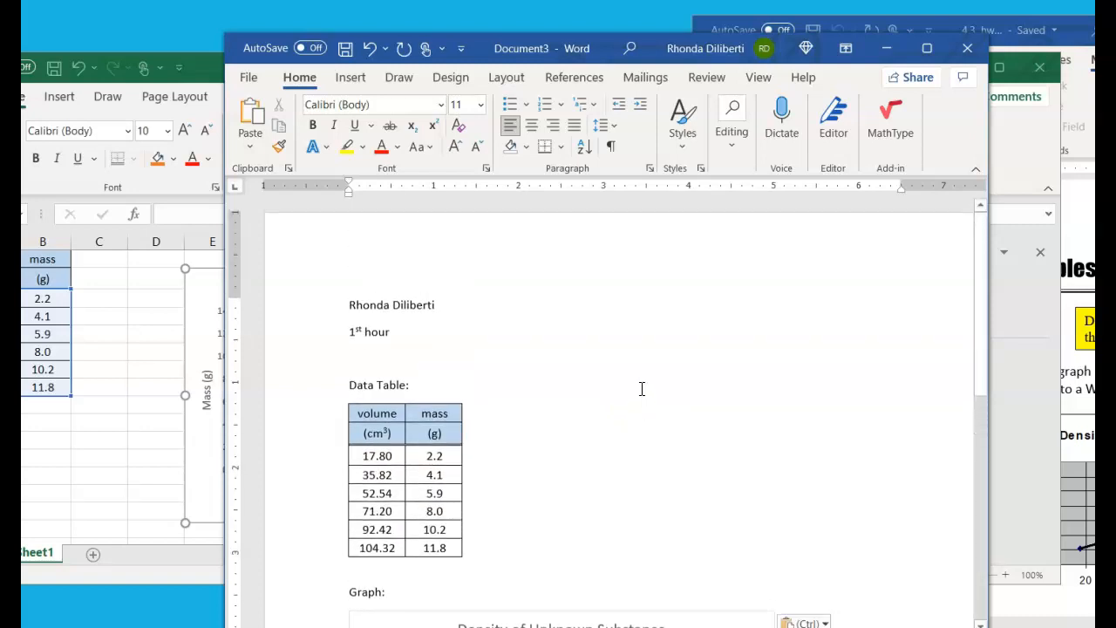